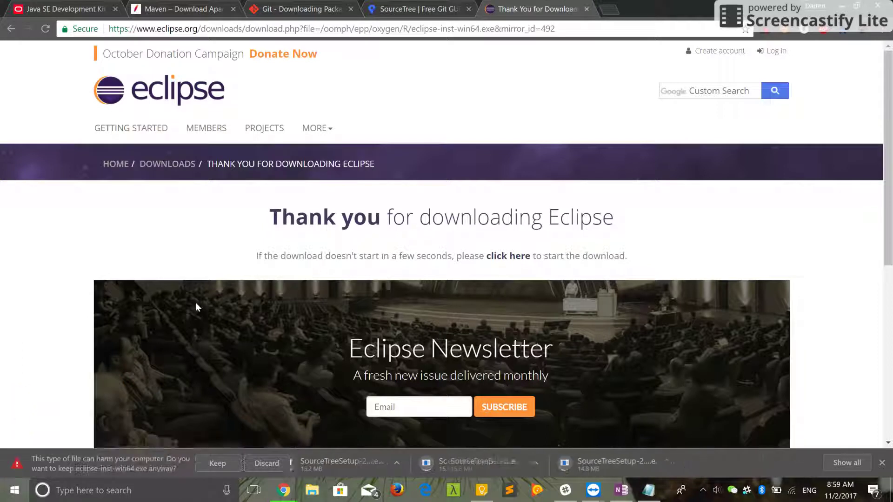
- Keep the flagged eclipse-inst-win64.exe download and cancel three of the duplicate SourceTreeSetup downloads
left_click(214, 457)
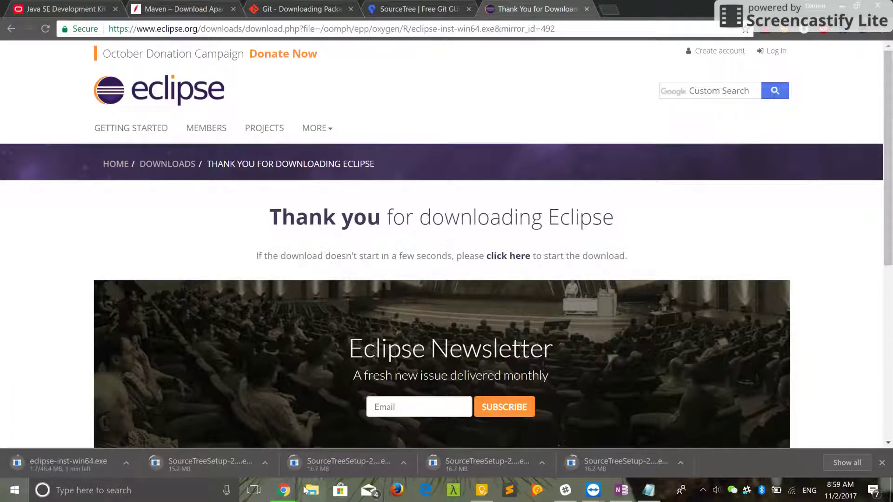
left_click(266, 465)
left_click(282, 443)
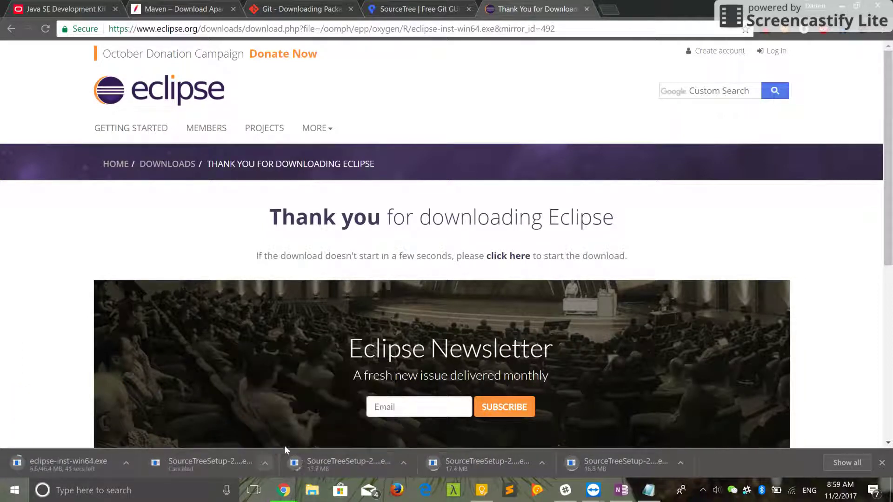
left_click(404, 463)
left_click(421, 443)
left_click(549, 463)
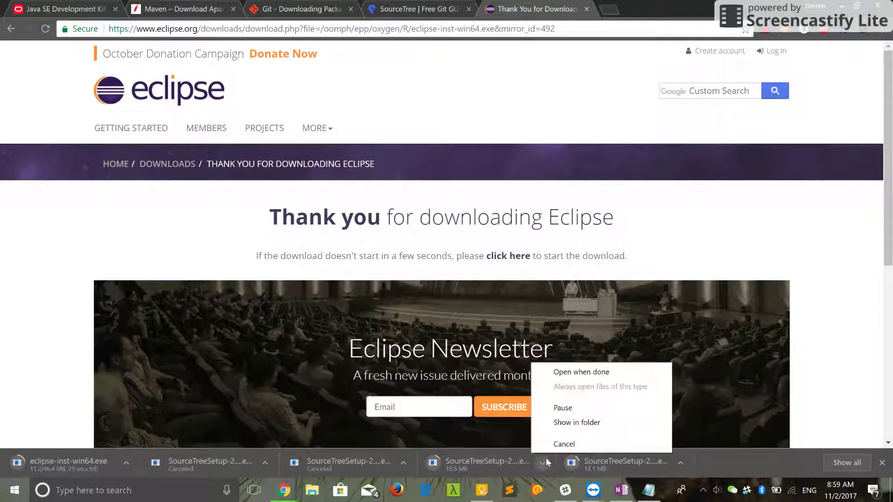
left_click(579, 442)
- Show the full downloads list and check the status of the Git, Maven, SourceTree and JDK installers
left_click(846, 464)
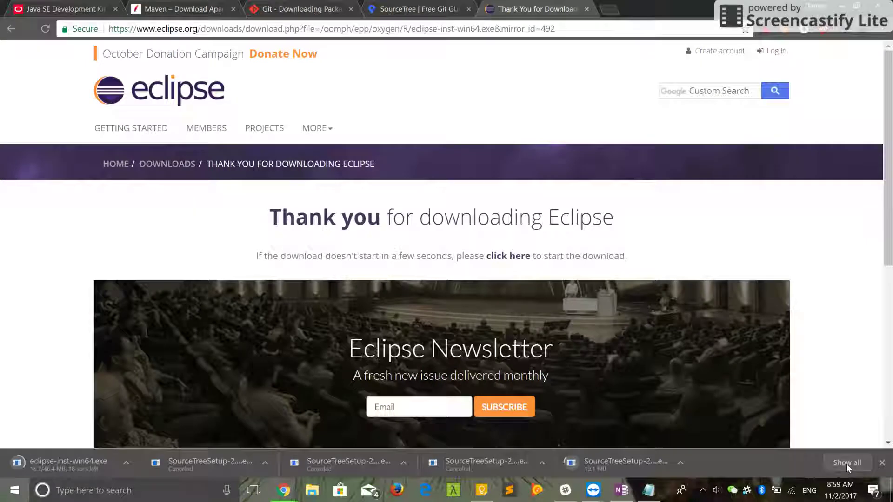
scroll(557, 269, "down", 3)
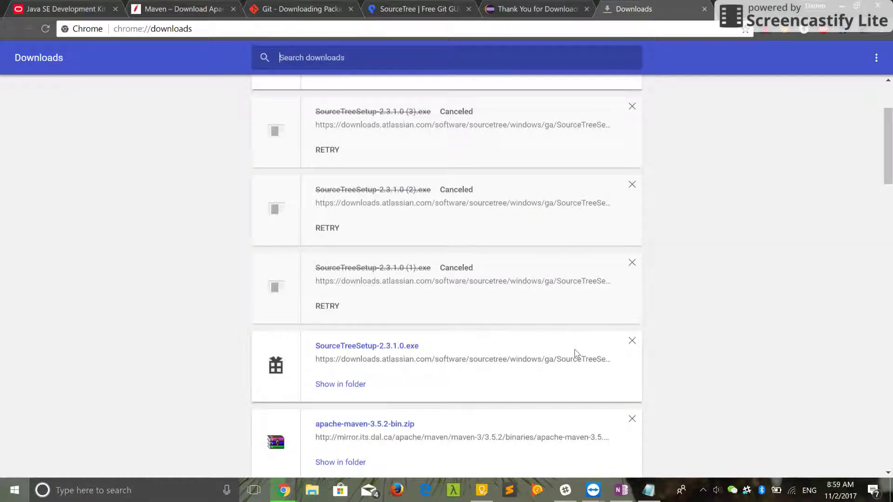
scroll(575, 355, "up", 3)
scroll(574, 353, "down", 10)
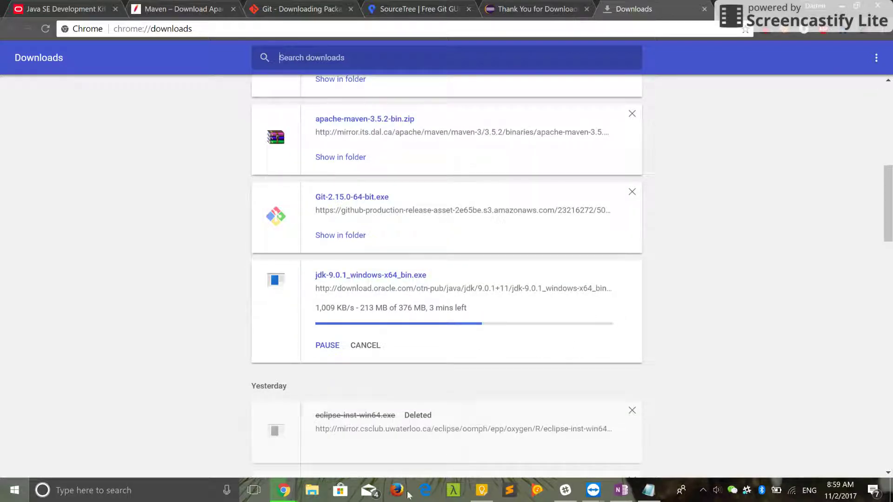
- Switch to File Explorer and launch the Git-2.15.0-64-bit installer from the Downloads folder
key("super+e")
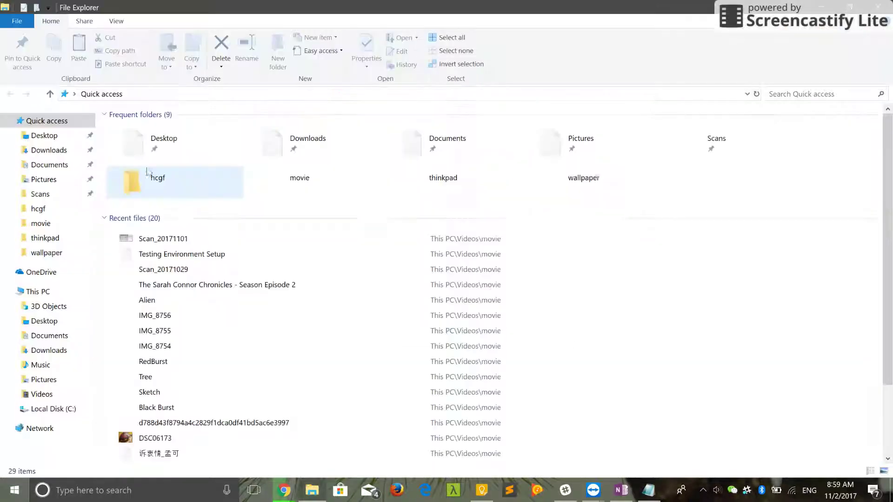
left_click(49, 150)
left_click(275, 164)
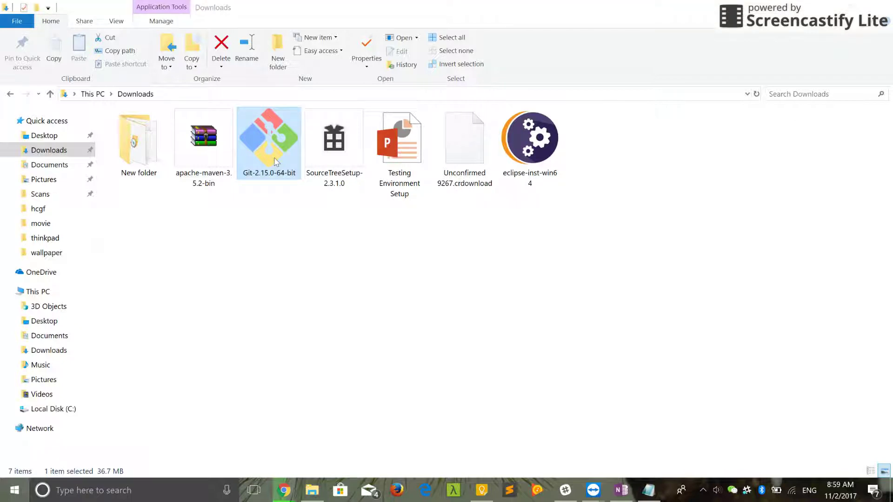
double_click(275, 163)
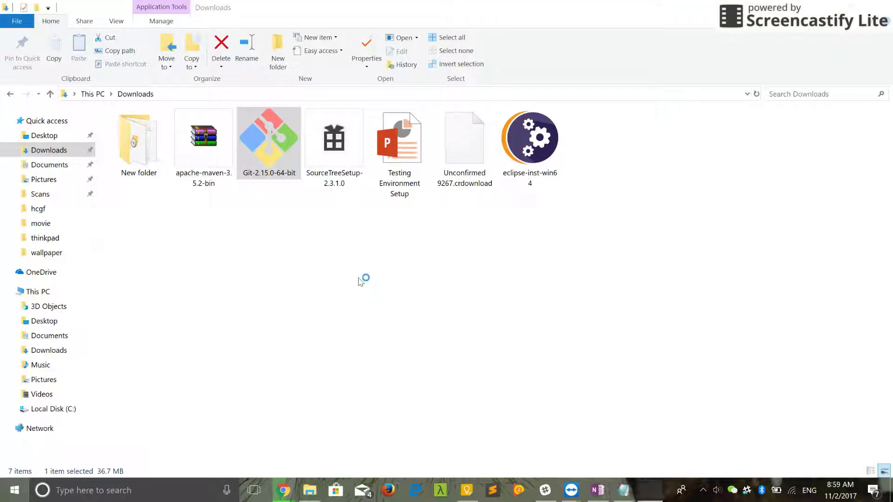
- Go through the first Git setup pages with the default components and the option to use Git from the Windows Command Prompt
left_click(511, 344)
left_click(510, 345)
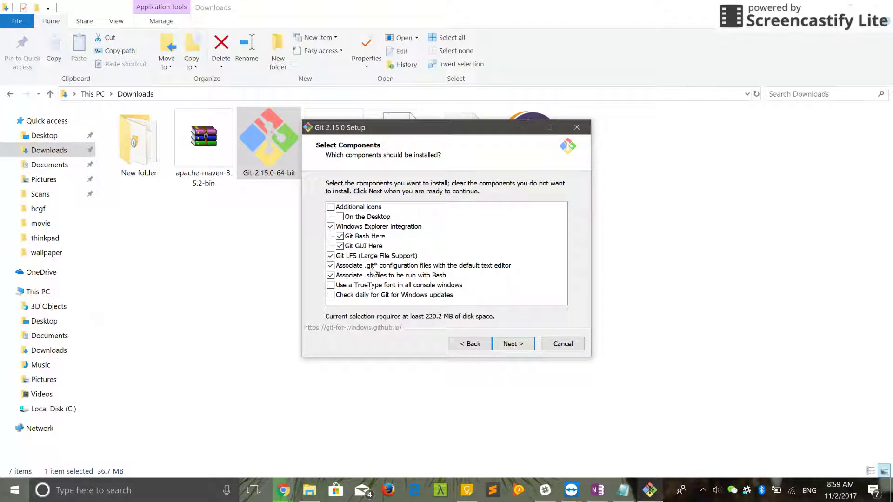
left_click(512, 345)
left_click(512, 344)
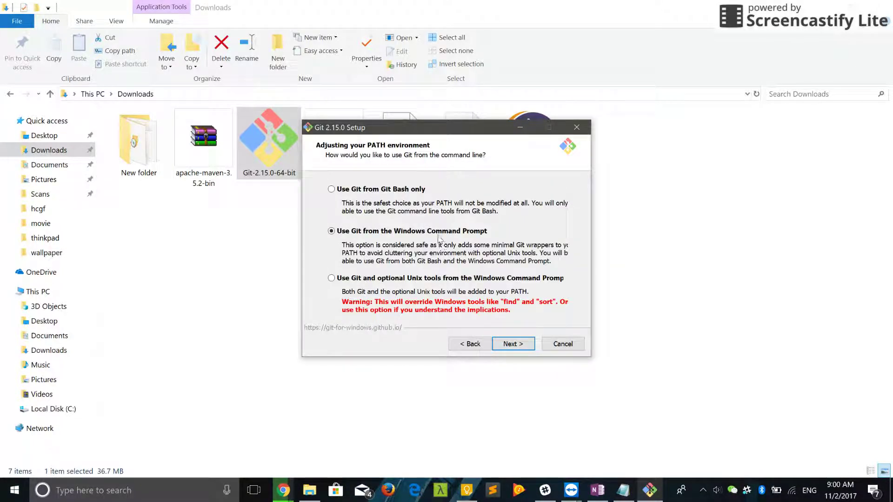
left_click(515, 347)
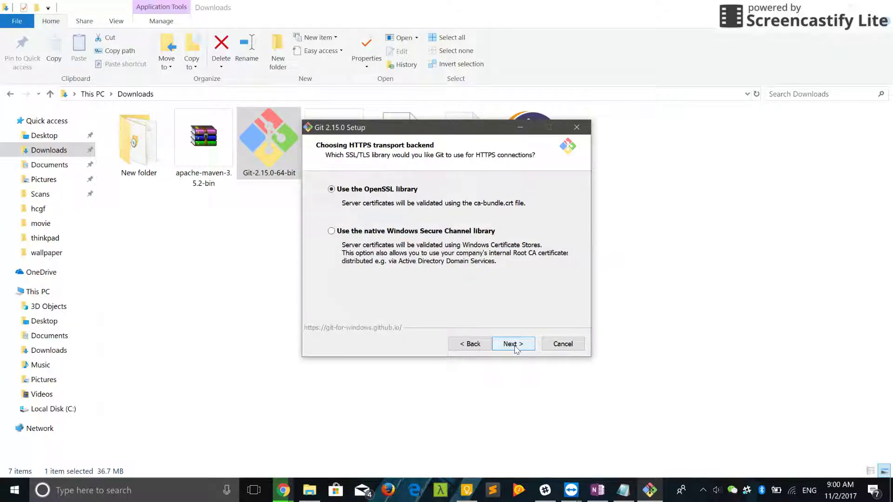
- Install Git with the OpenSSL library, Windows-style checkout line endings and default extra options, finishing setup and closing the release notes
left_click(515, 347)
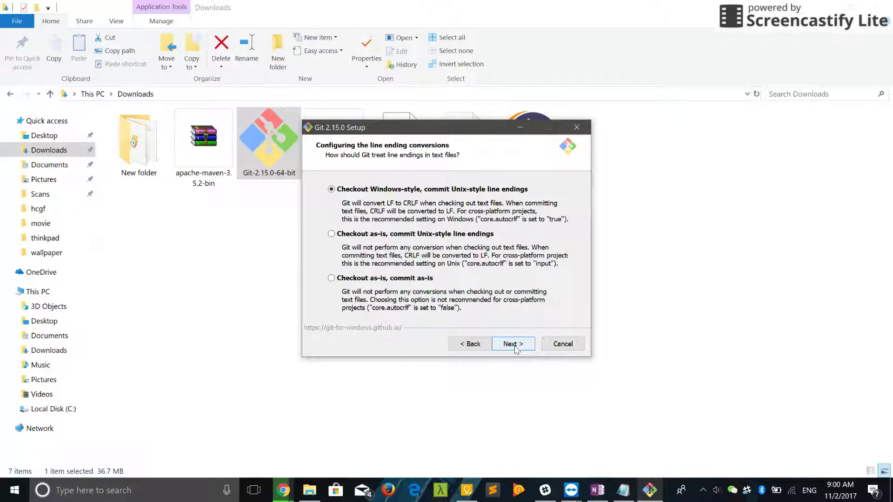
left_click(515, 347)
left_click(515, 346)
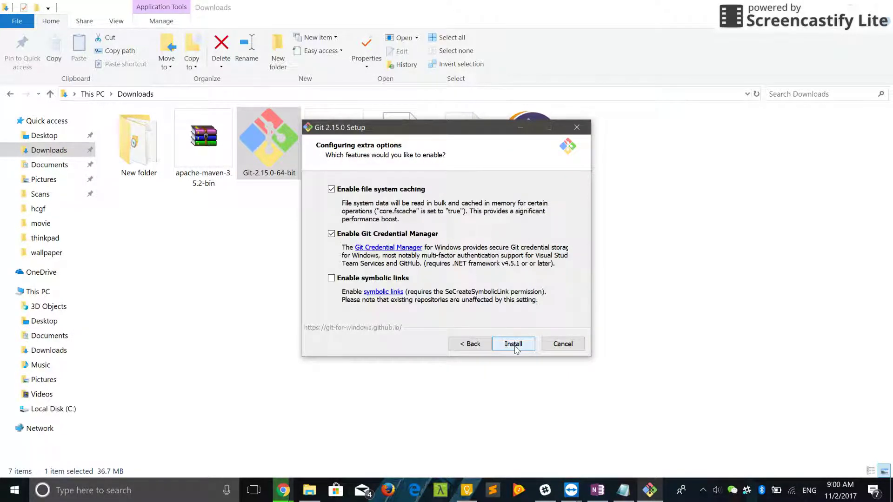
left_click(513, 344)
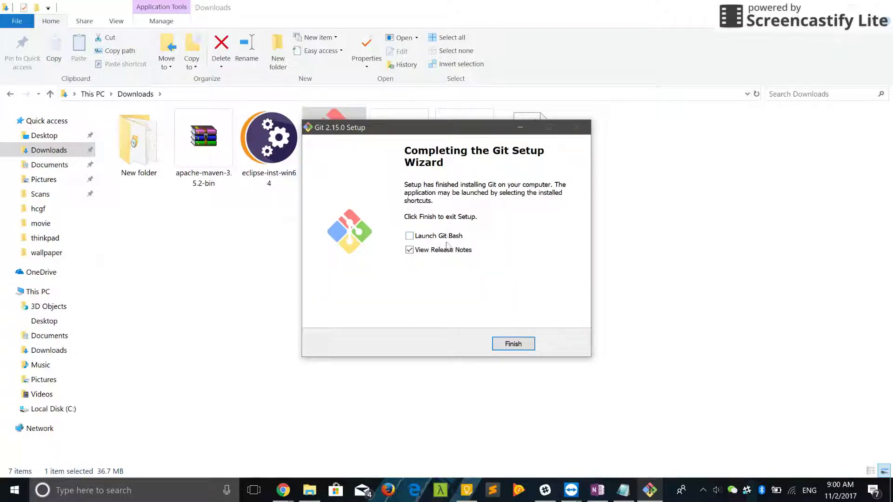
left_click(514, 343)
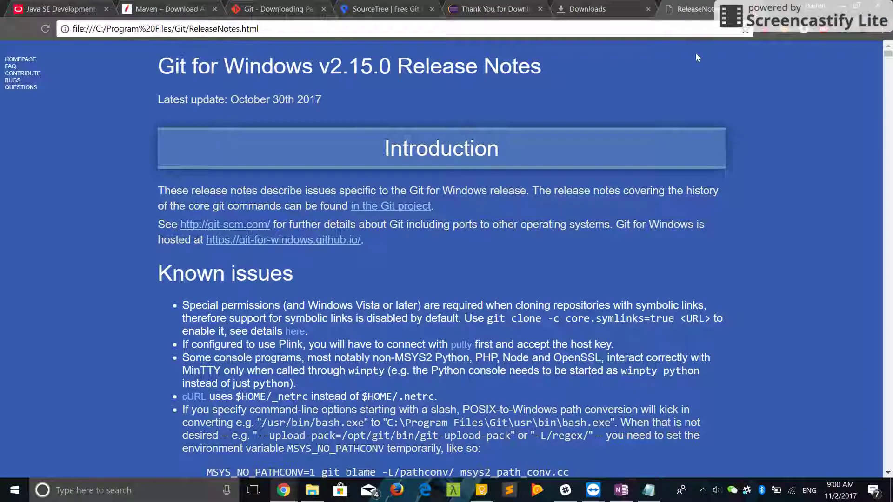
left_click(755, 9)
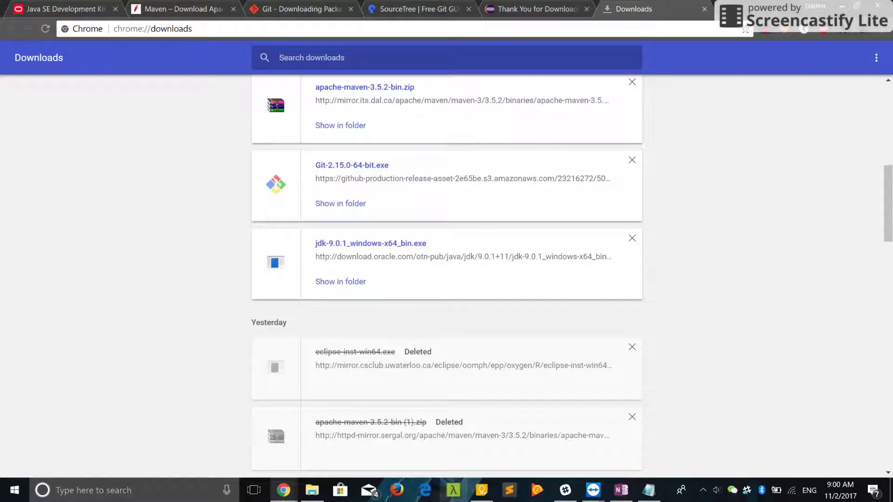
- Switch to Cmder and run git to check that the command is available
left_click(454, 491)
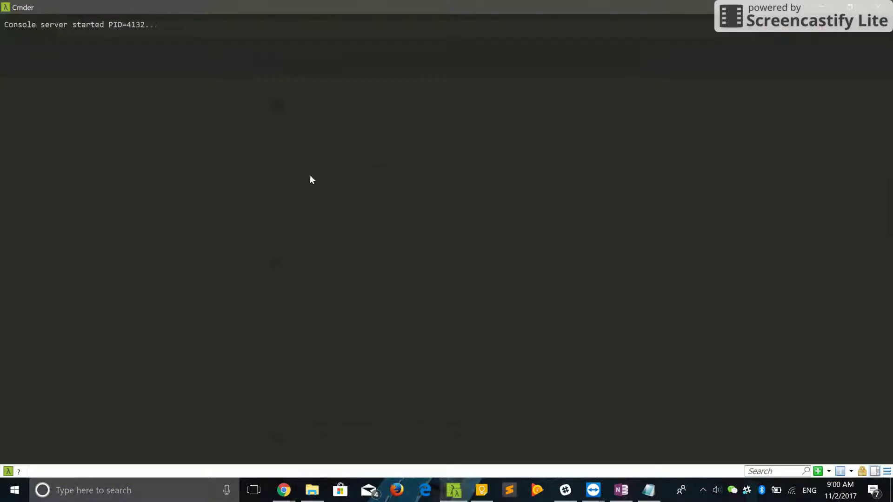
type("git")
key("Return")
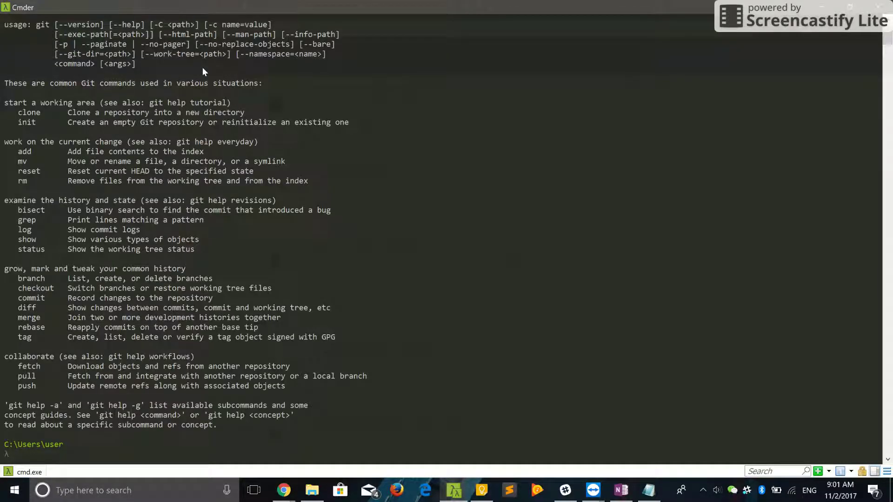
scroll(168, 160, "up", 1)
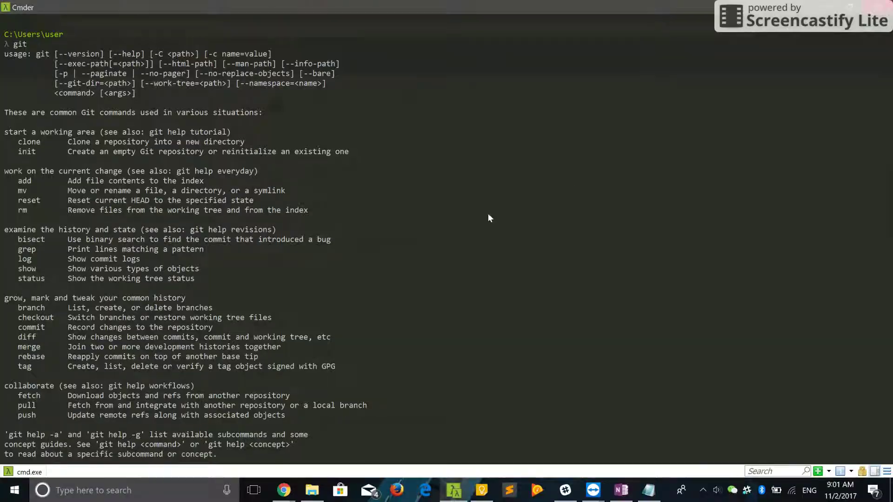
- Return to File Explorer and install Java SE Development Kit 9.0.1 from the Downloads folder with the default features and location
key("alt+Tab")
left_click(312, 490)
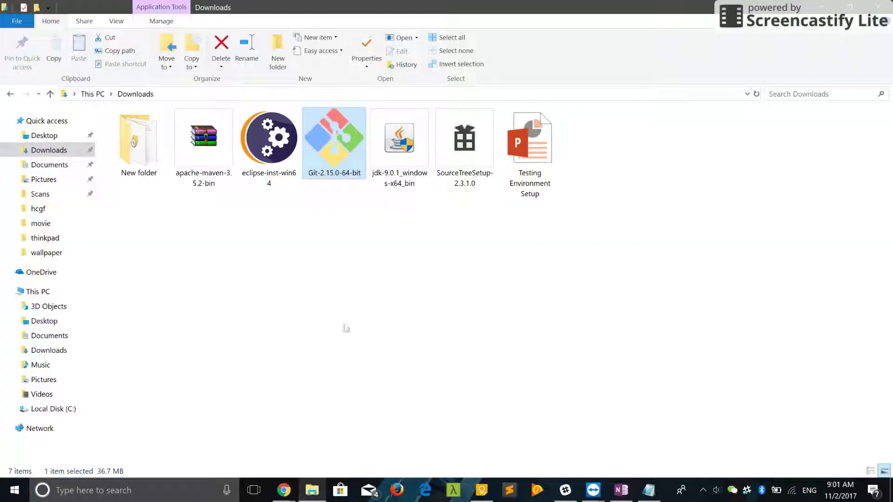
double_click(399, 158)
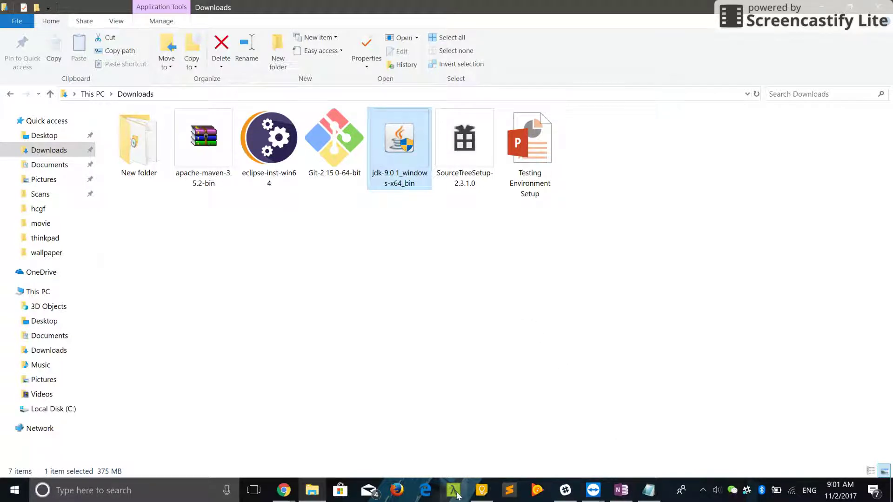
left_click(616, 334)
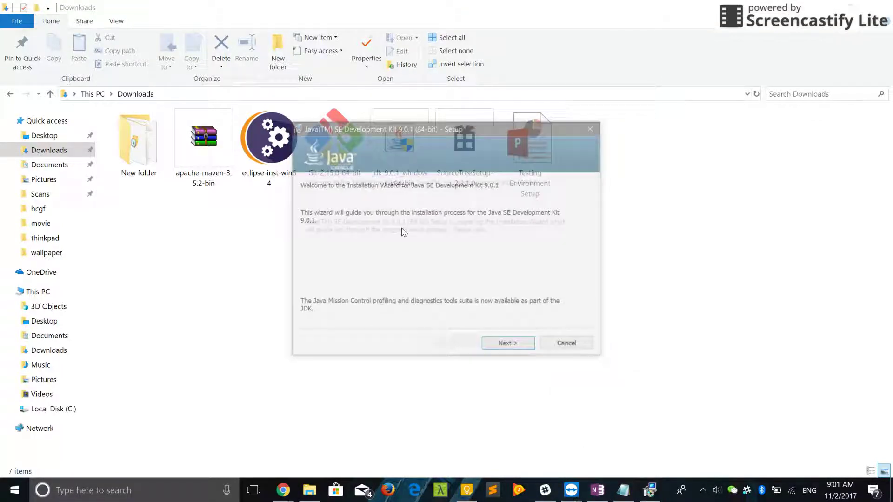
left_click(507, 345)
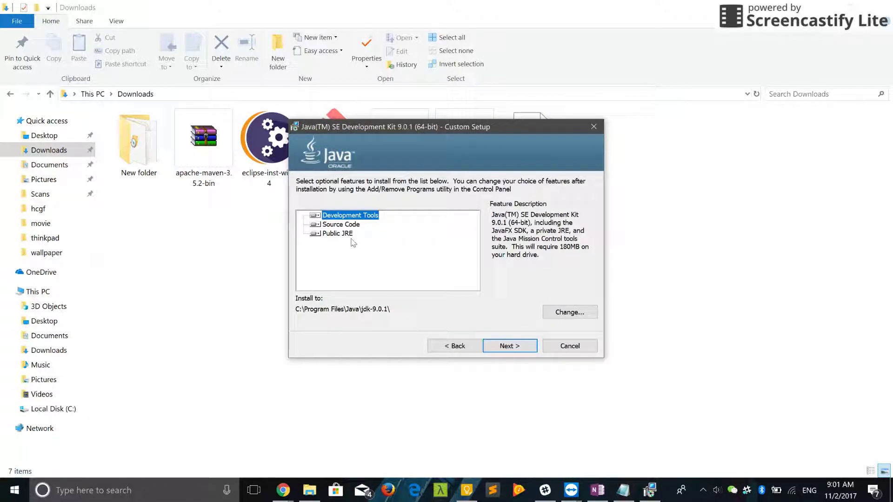
left_click(501, 348)
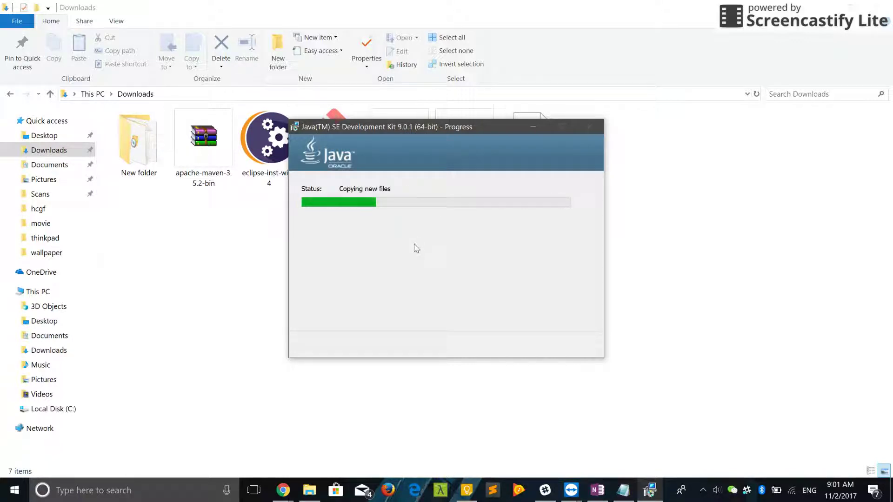
- Extract the apache-maven-3.5.2-bin archive into its own folder in Downloads and delete the archive
left_click(125, 249)
left_click(193, 157)
right_click(192, 154)
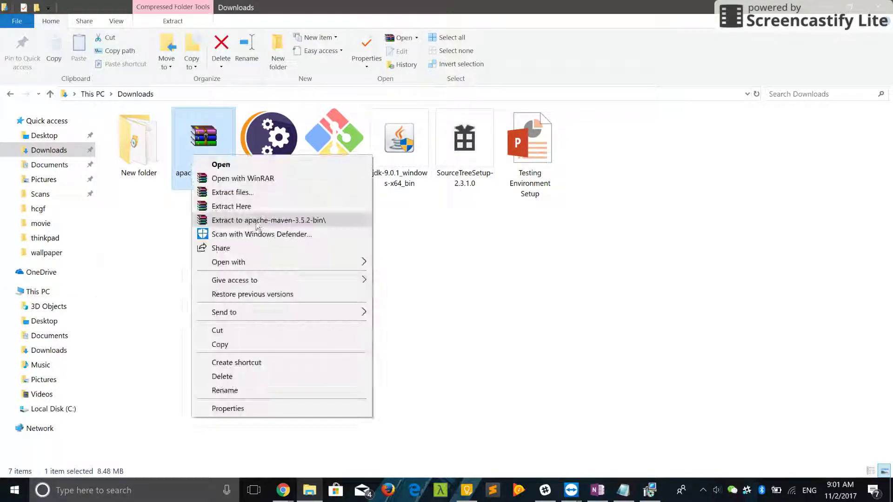
left_click(253, 221)
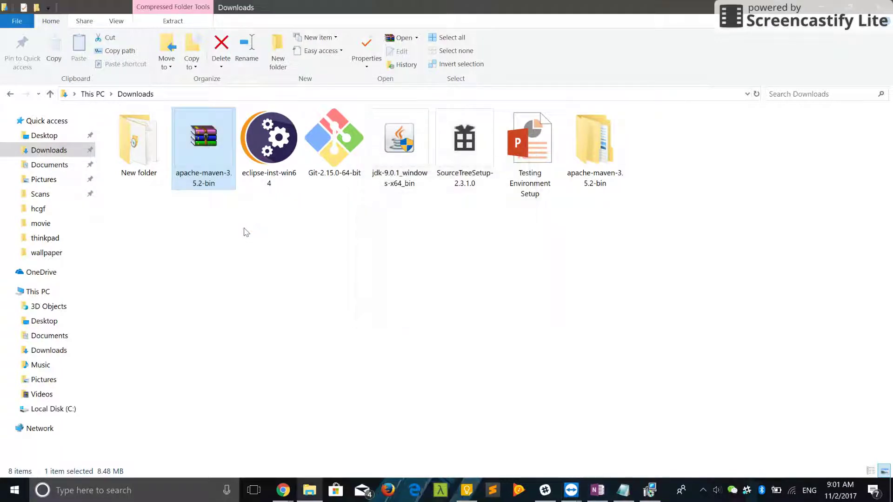
key("Delete")
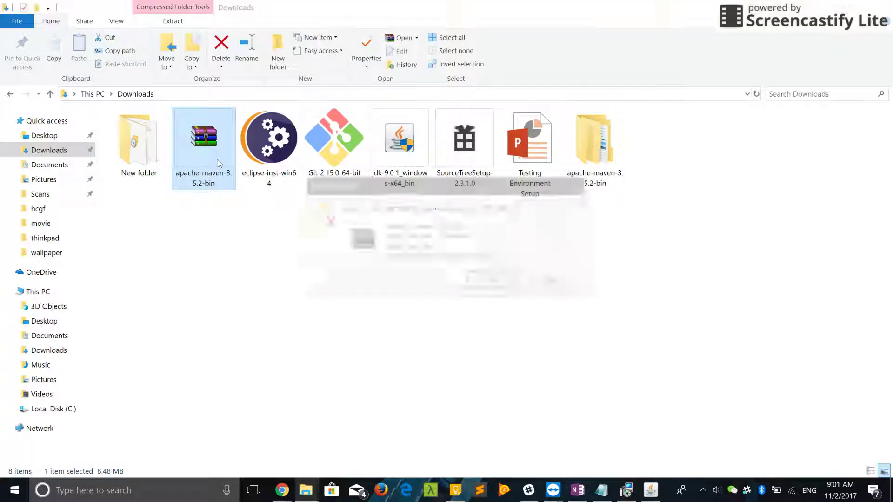
key("Return")
- Move the apache-maven-3.5.2 folder from the extracted folder to the root of Local Disk (C:)
double_click(542, 143)
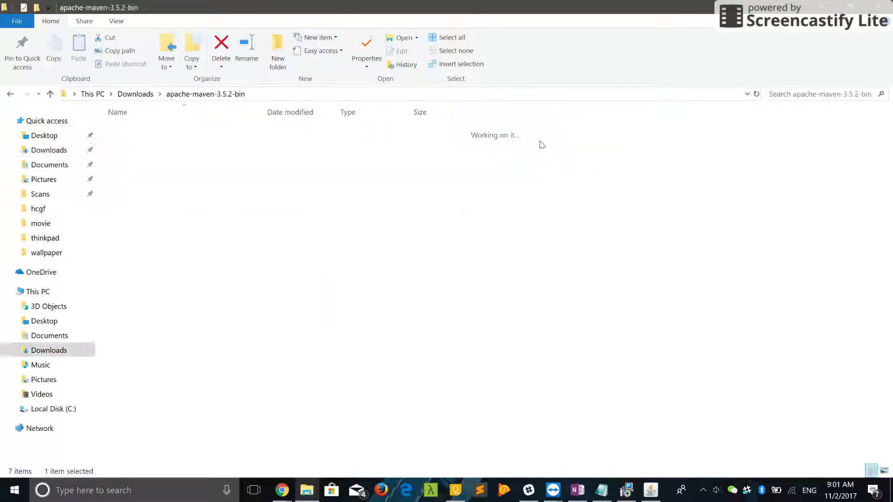
left_click(169, 133)
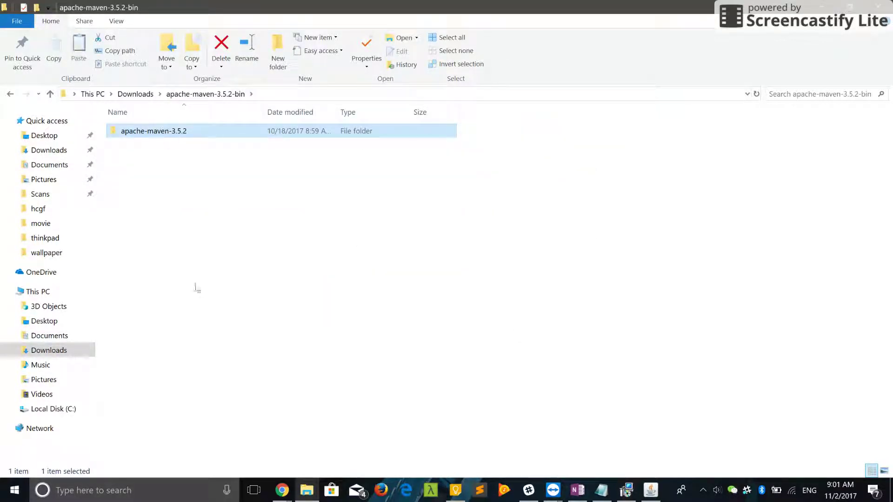
left_click(165, 148)
left_click(60, 293)
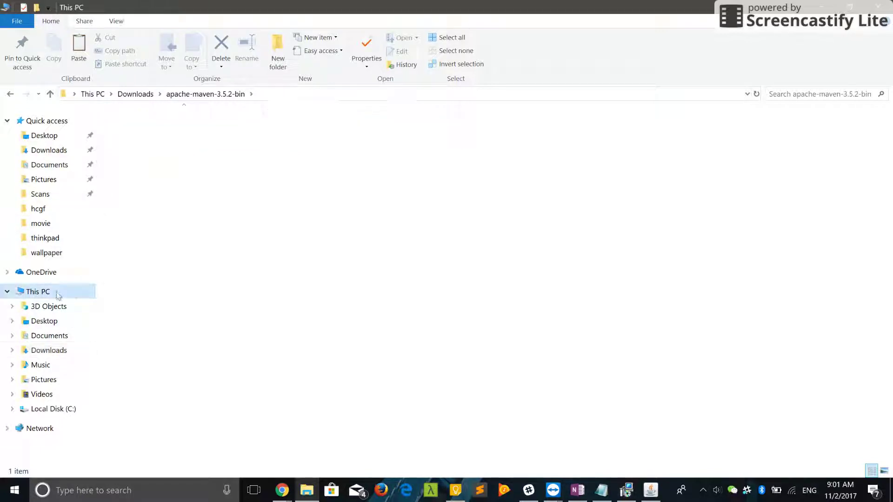
double_click(203, 247)
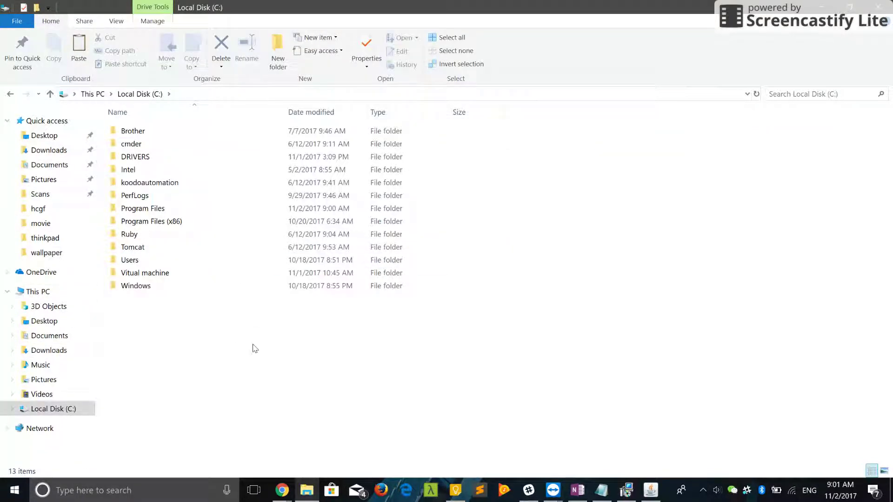
key("ctrl+v")
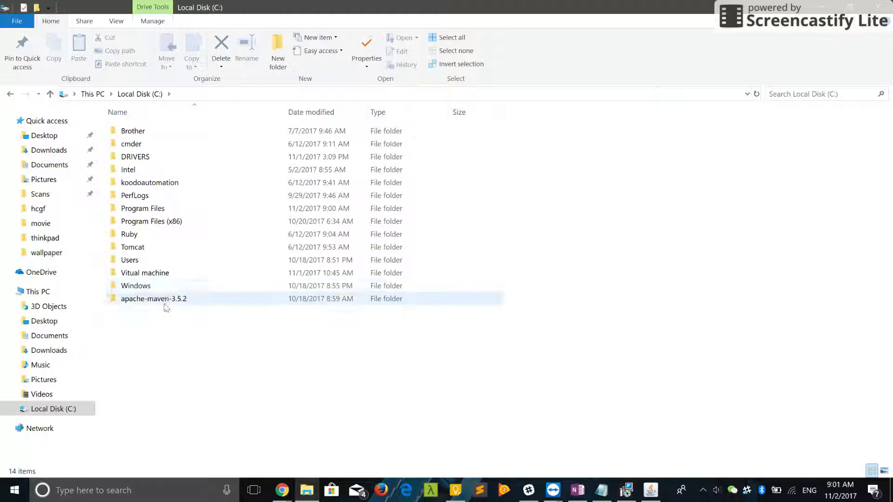
- Rename the apache-maven-3.5.2 folder on Local Disk (C:) as maven and open it
right_click(171, 300)
left_click(221, 452)
type("ma")
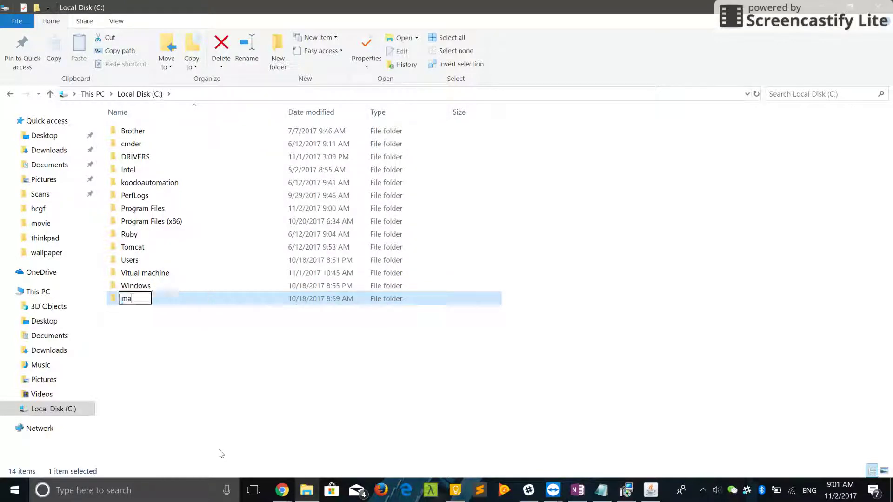
type("ven")
key("Return")
double_click(142, 301)
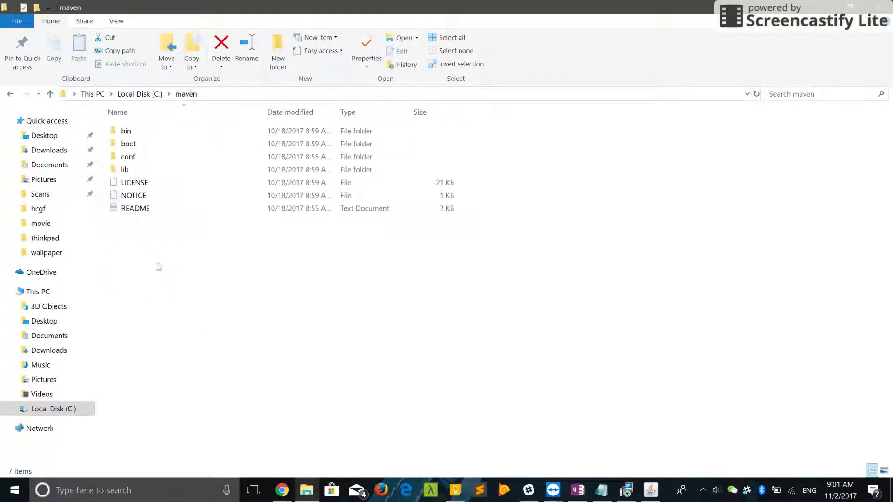
- Copy the full path of the maven folder, C:\maven
left_click(169, 95)
right_click(96, 96)
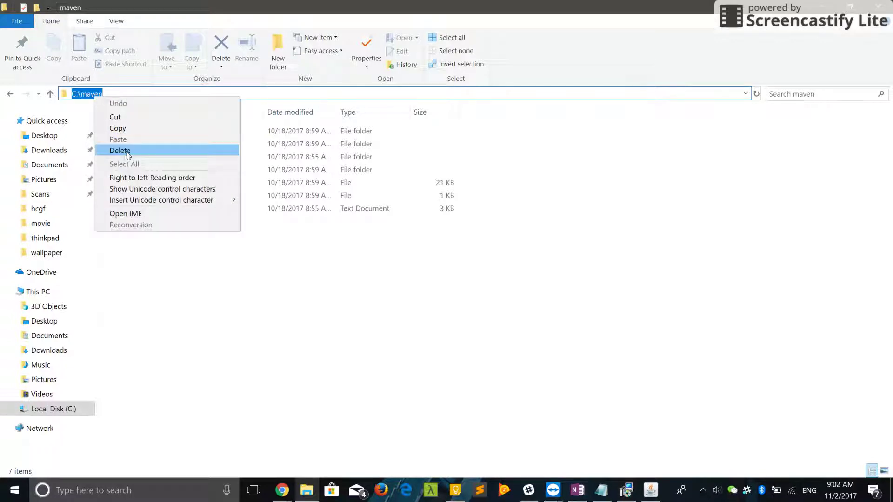
left_click(117, 126)
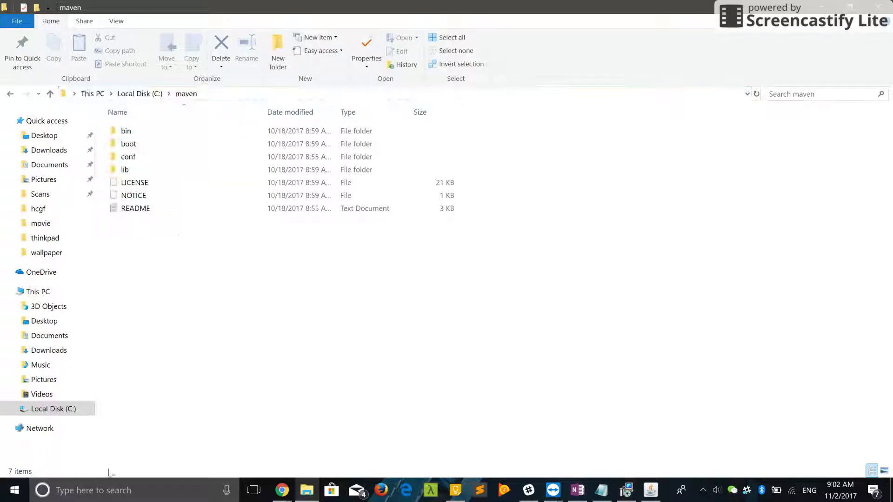
- Open the Environment Variables dialog from the advanced system settings in This PC's properties
left_click(307, 491)
left_click(306, 490)
left_click(37, 291)
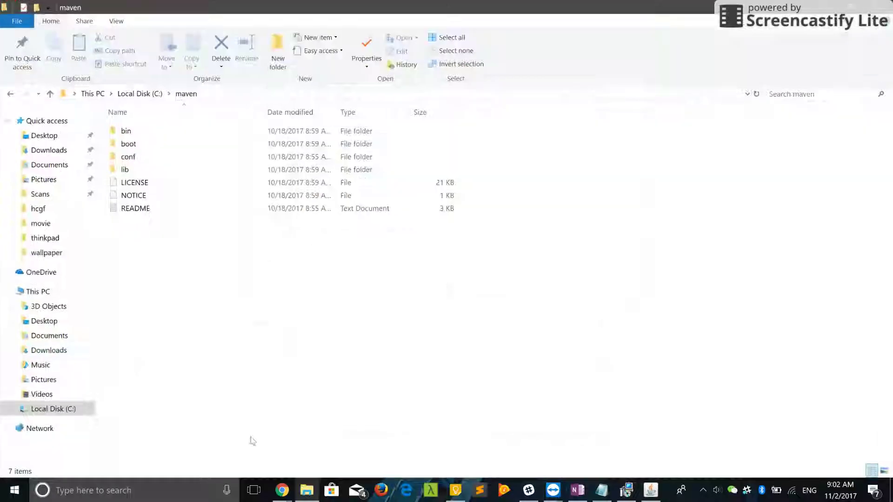
right_click(40, 293)
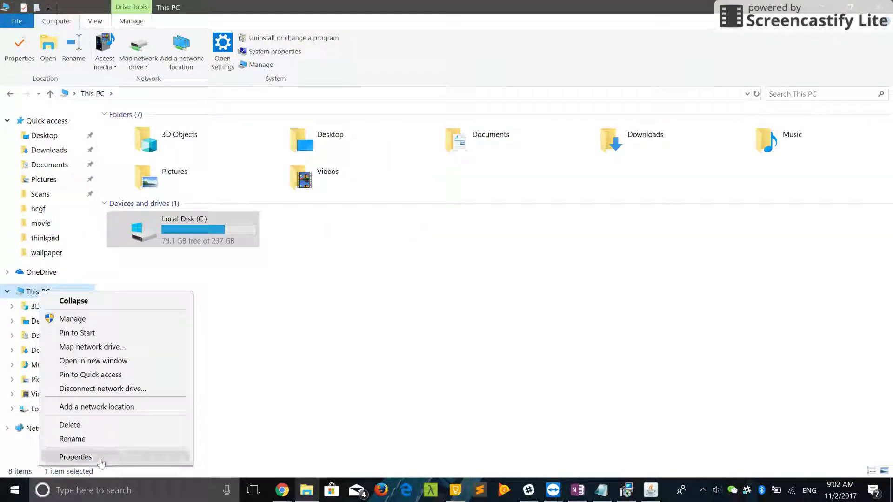
left_click(100, 457)
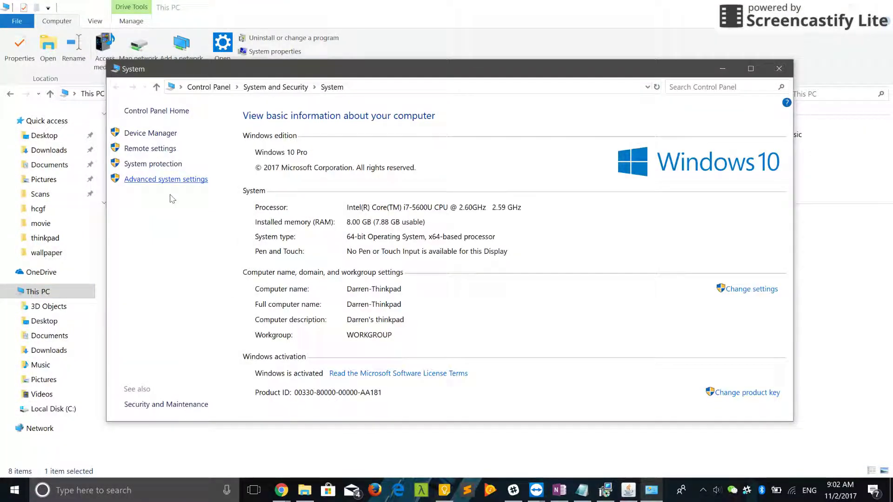
left_click(165, 179)
left_click(298, 340)
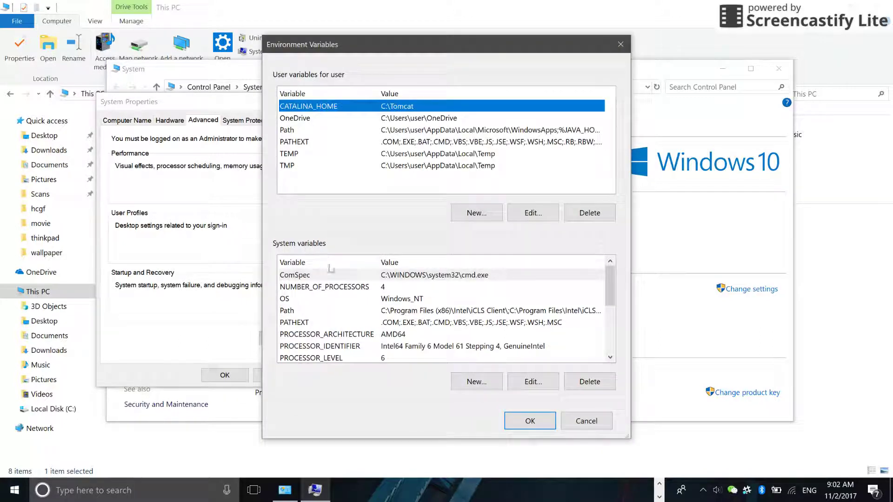
- Create a new system variable named MAVEN_HOME with the value C:\maven
left_click(478, 380)
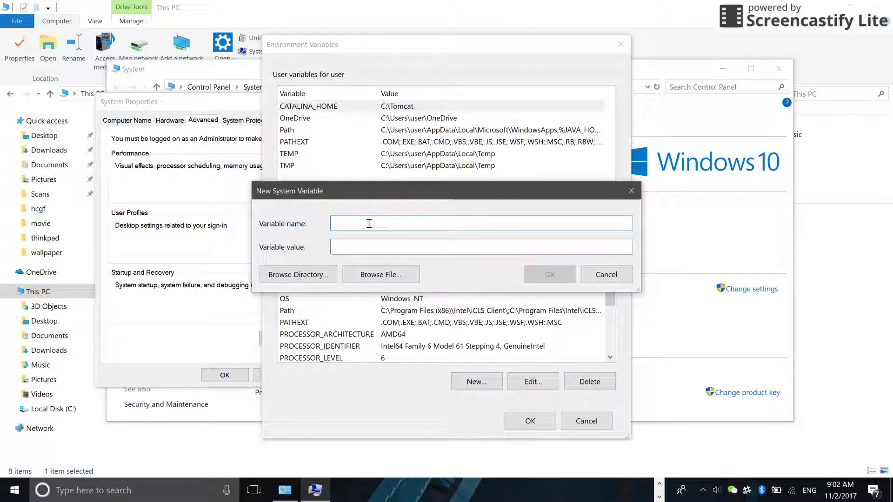
type("MAVEN_HOME")
left_click(437, 251)
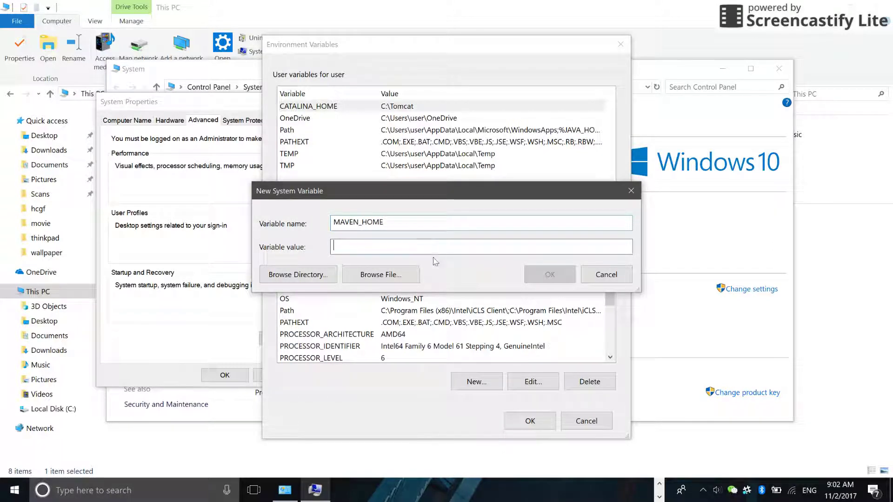
type("C:\\maven")
left_click(542, 274)
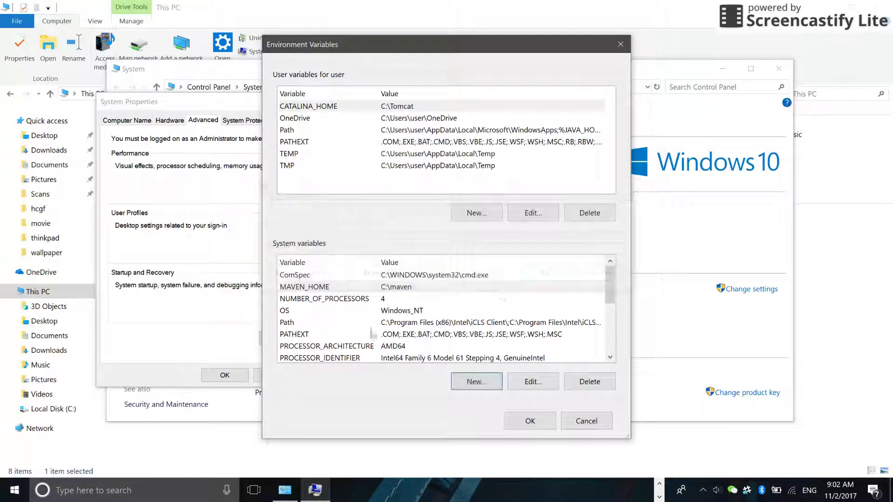
- Add the entry %MAVEN_HOME%\bin to the system Path variable and save the environment variables
double_click(416, 323)
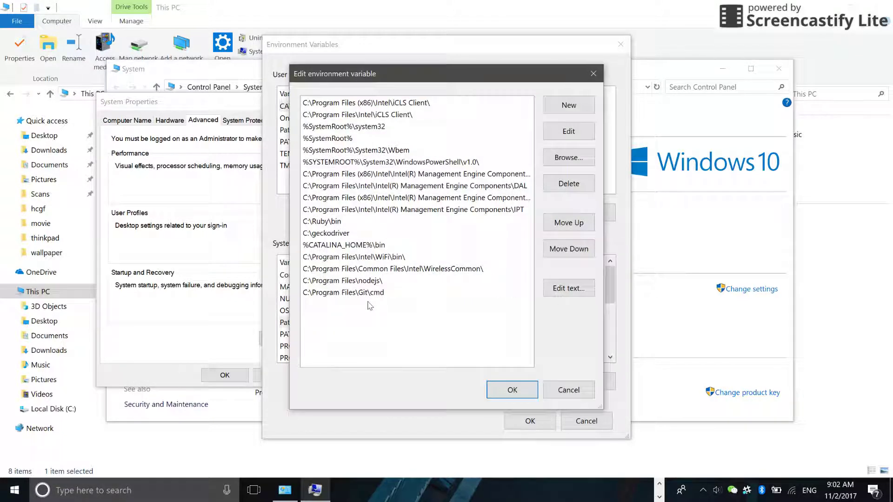
left_click(562, 108)
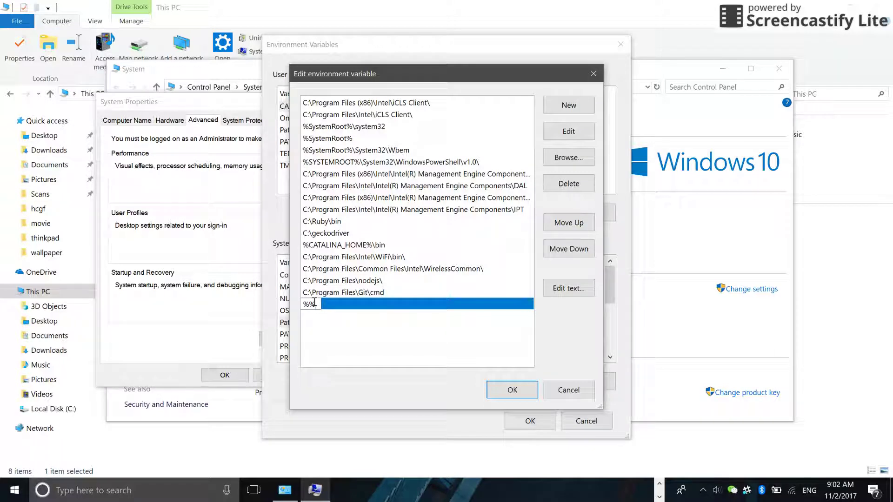
key("Caps_Lock")
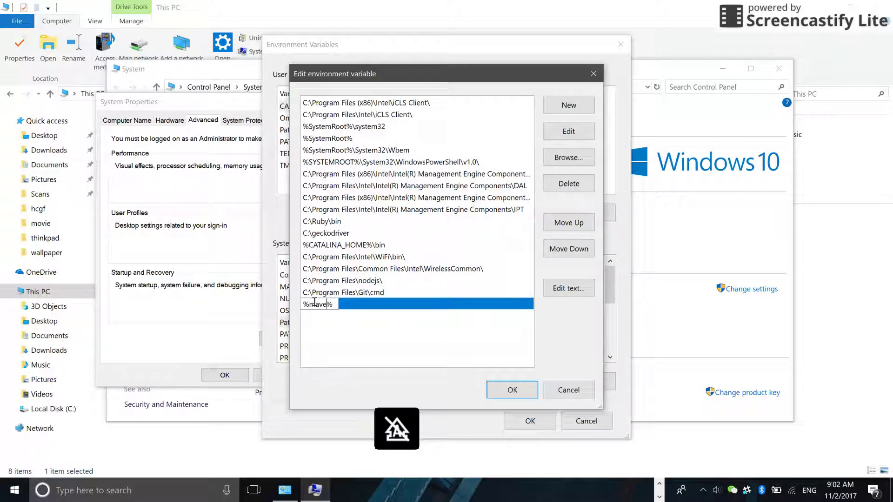
key("BackSpace")
key("BackSpace")
key("Caps_Lock")
type("MAVEN_HOME%\\")
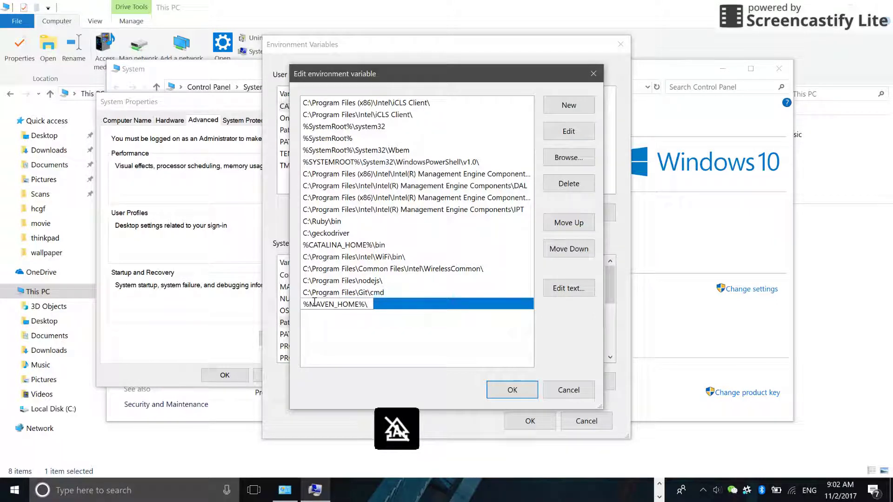
type("bin")
left_click(336, 338)
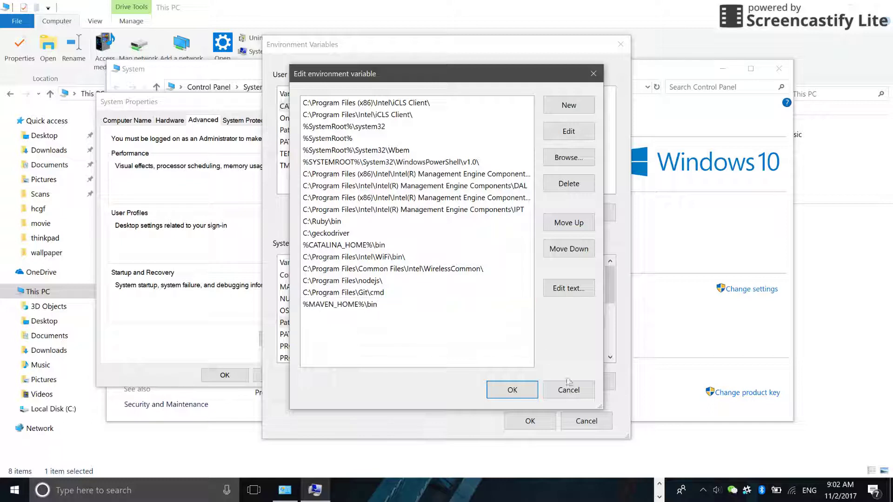
left_click(516, 391)
left_click(528, 420)
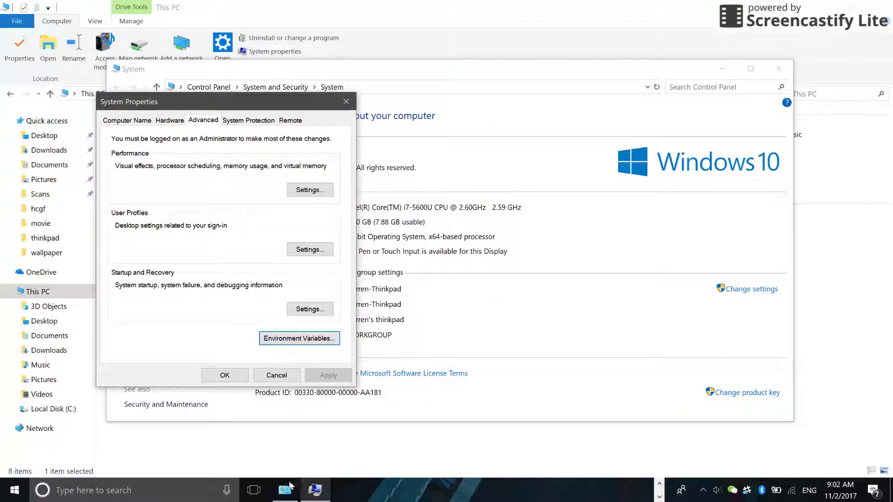
- Close the system settings windows and continue the Java setup with the default jre-9.0.1 install folder
left_click(347, 102)
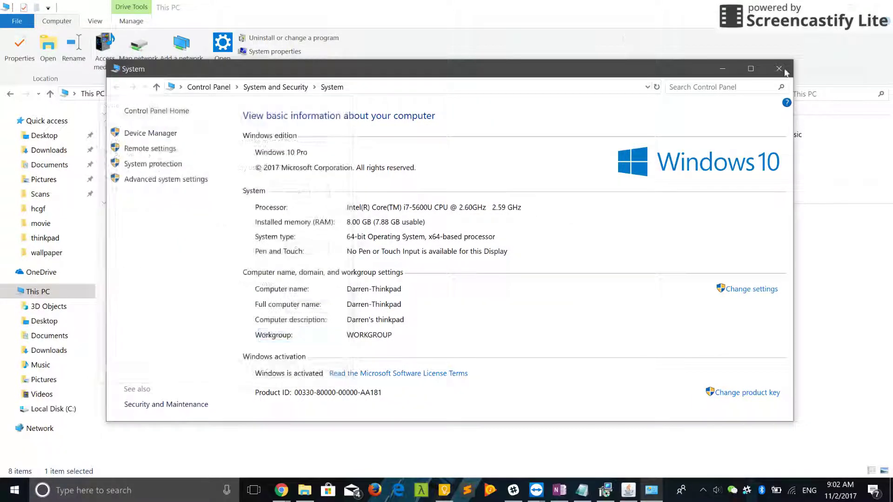
left_click(779, 68)
left_click(652, 490)
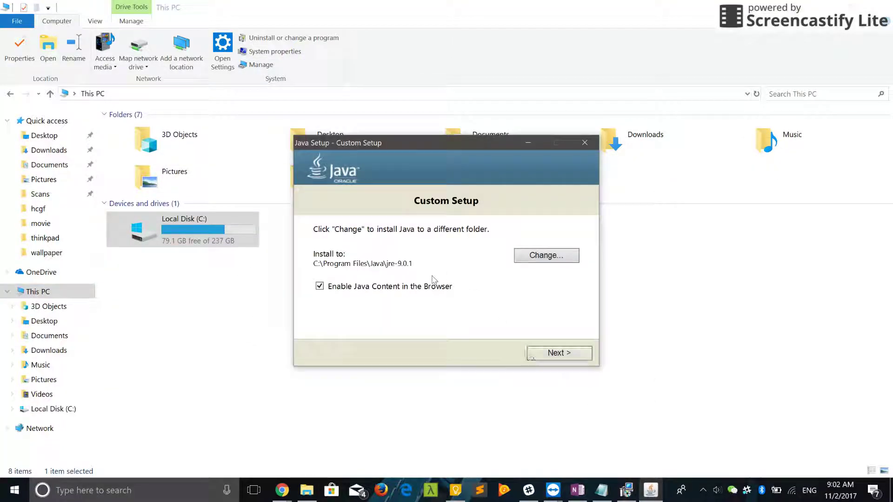
left_click(560, 357)
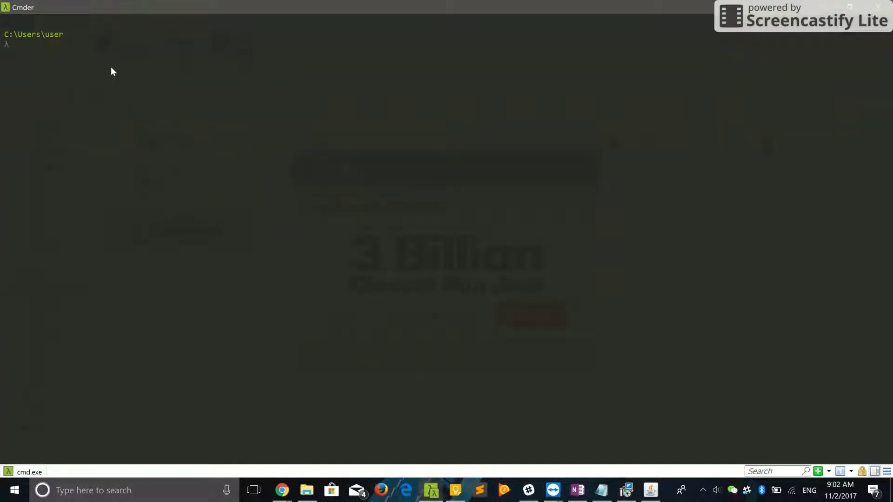
- Run mvn in Cmder to test the Maven setup and close the console
type("mvn")
key("Return")
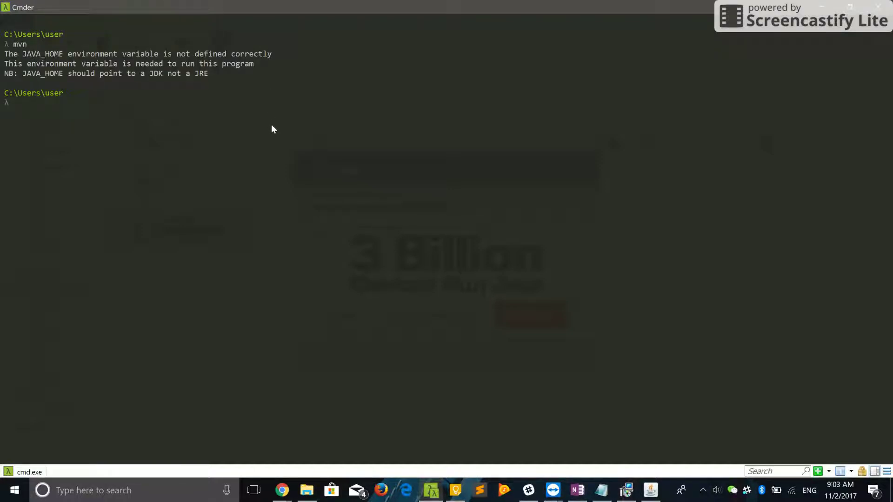
left_click(881, 7)
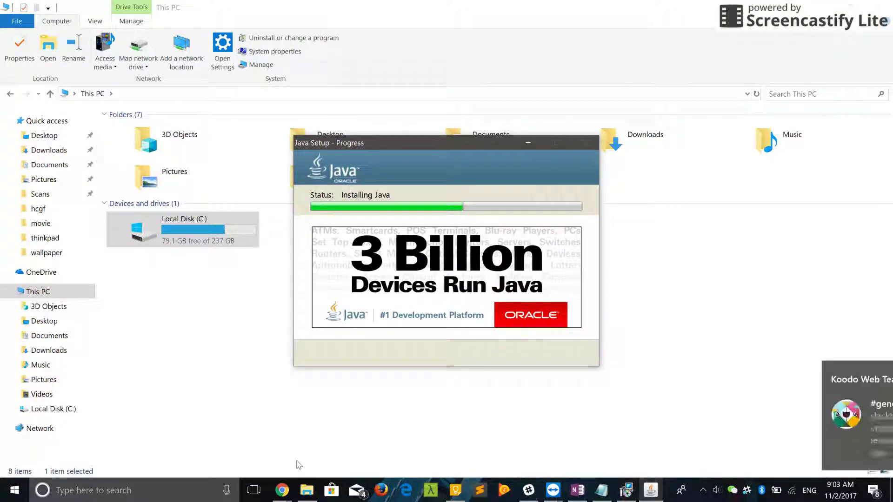
- Switch to File Explorer and launch the SourceTreeSetup-2.3.1.0 installer from the Downloads folder
left_click(307, 493)
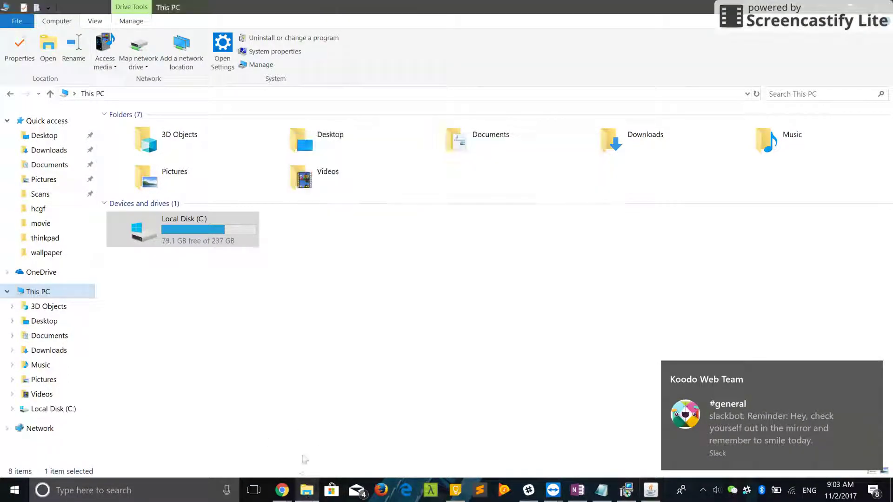
left_click(308, 496)
left_click(308, 492)
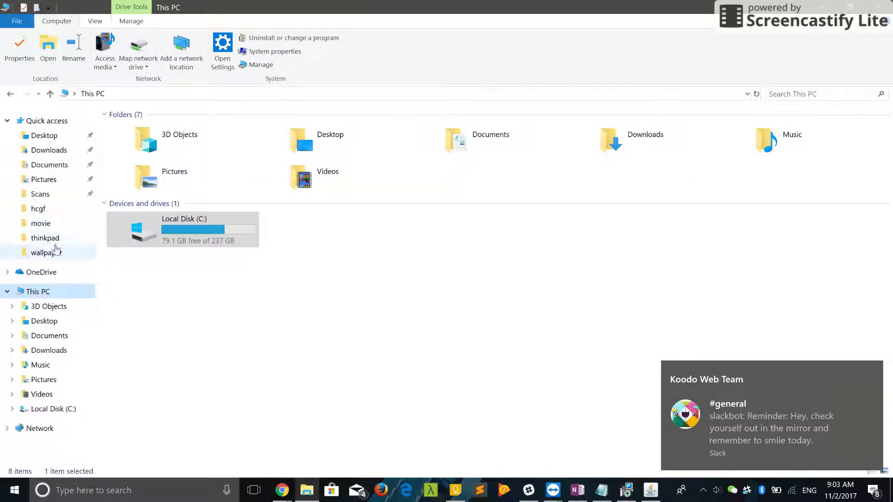
left_click(57, 150)
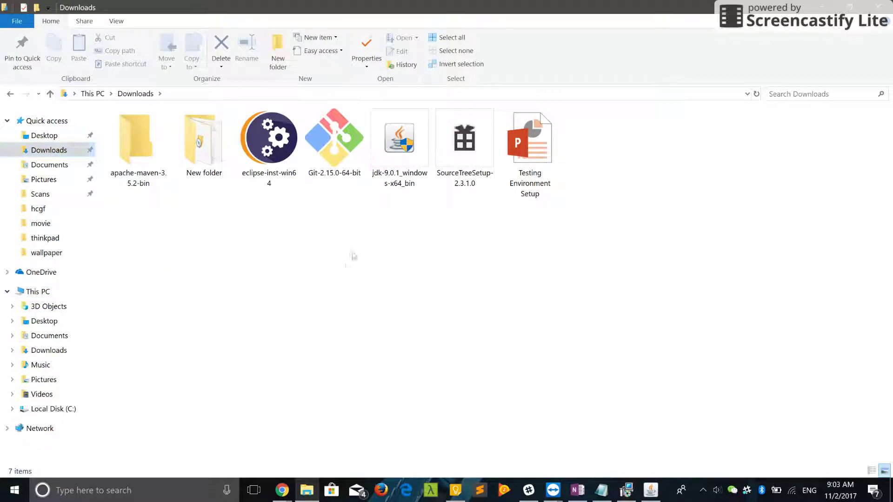
double_click(470, 163)
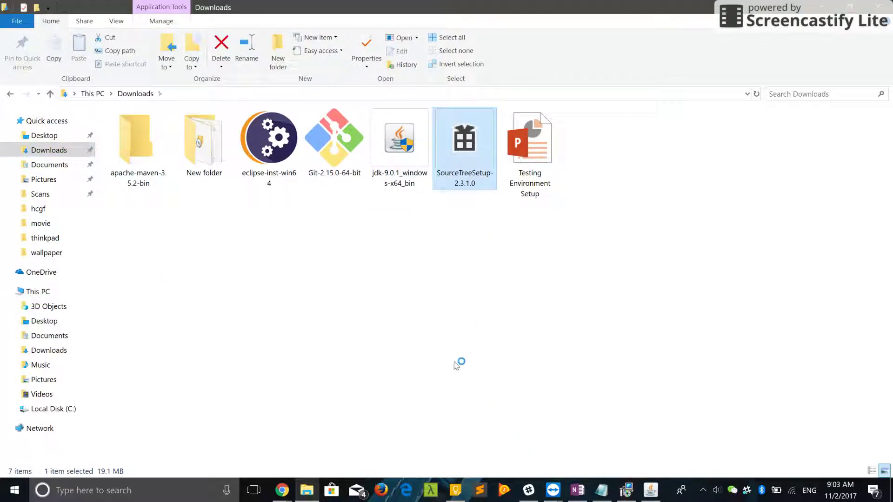
mouse_move(281, 479)
left_click(260, 441)
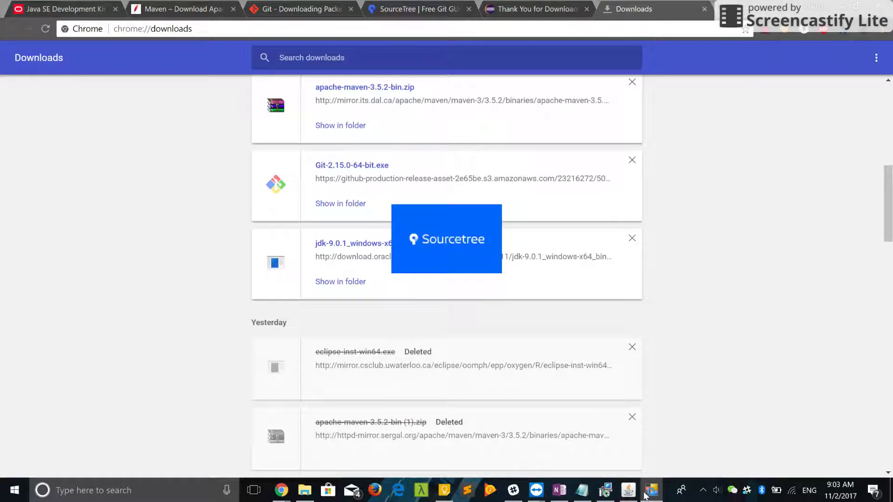
left_click(580, 7)
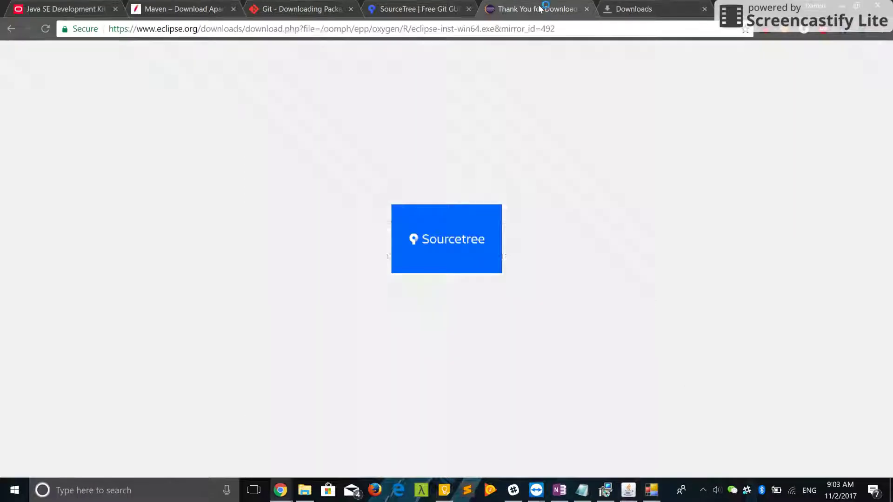
key("alt+Tab")
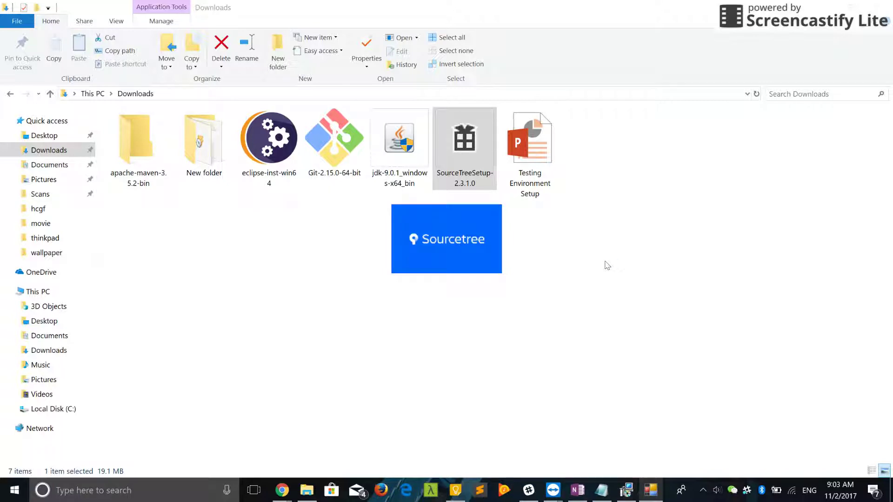
- Open the Next Steps documentation page from the JDK 9.0.1 installer and close its browser tab
left_click(626, 489)
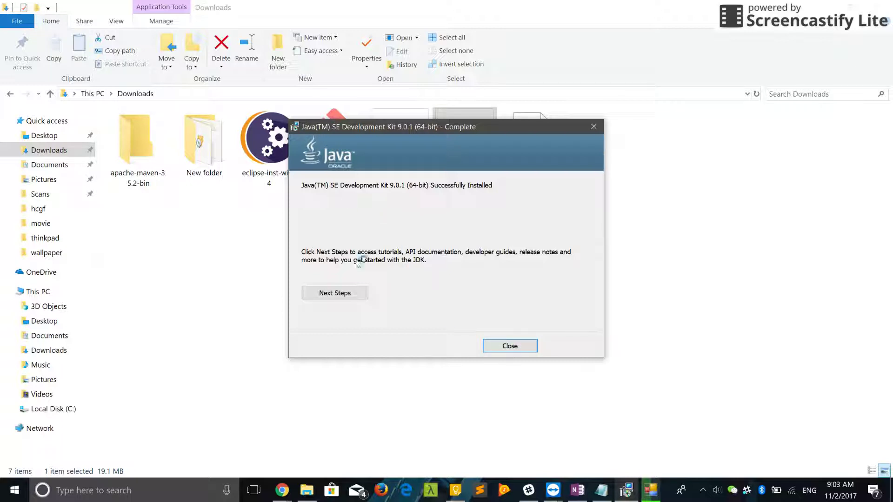
left_click(350, 293)
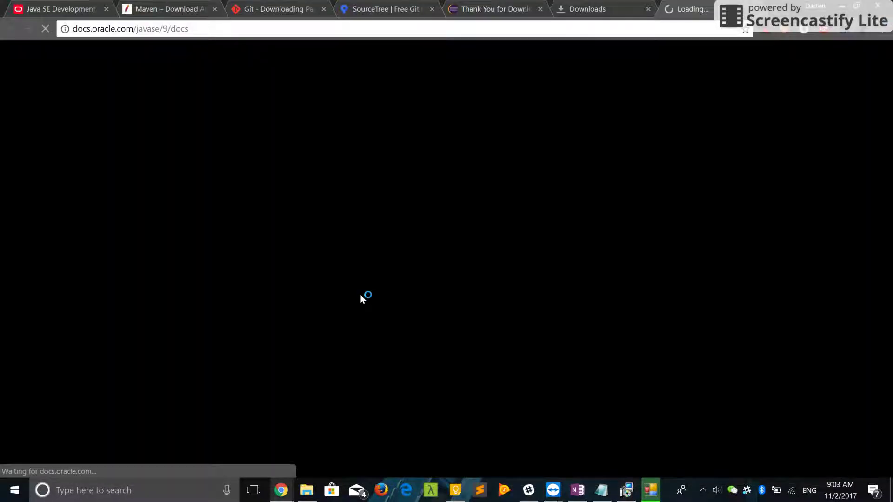
key("ctrl+w")
- Switch to File Explorer and open the Java folder in Program Files on Local Disk (C:)
left_click(309, 490)
left_click(180, 237)
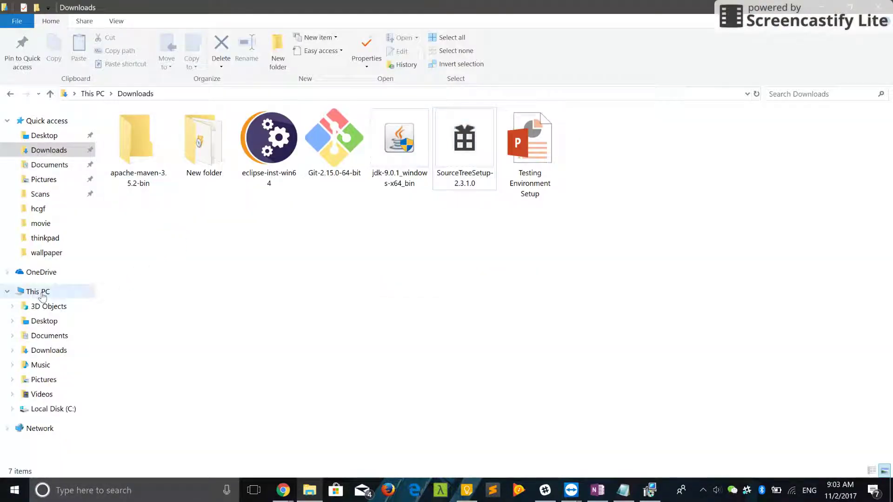
left_click(44, 293)
double_click(189, 235)
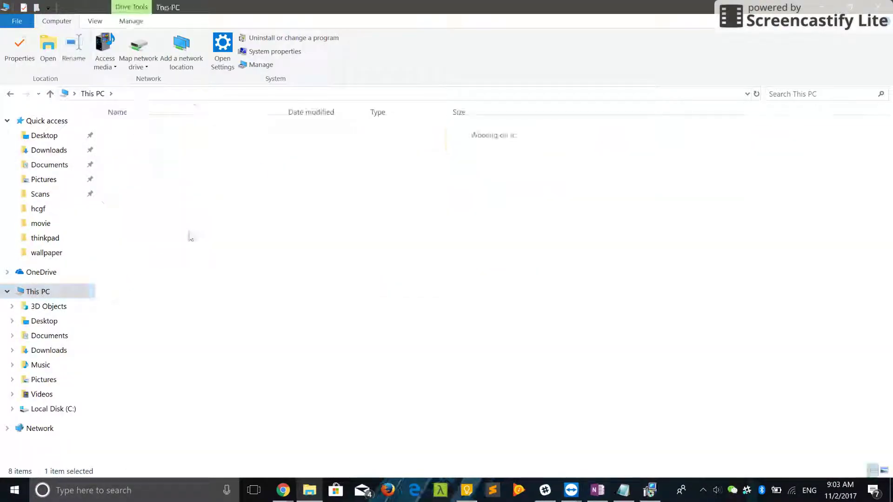
double_click(142, 223)
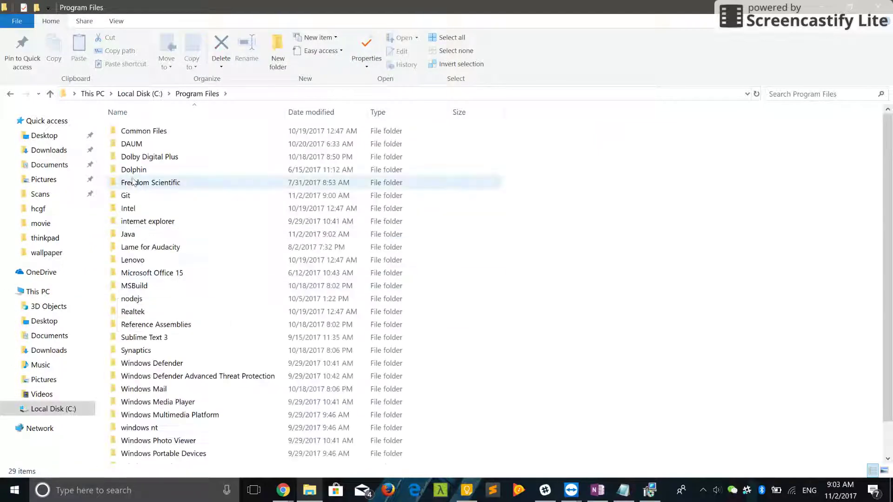
double_click(135, 234)
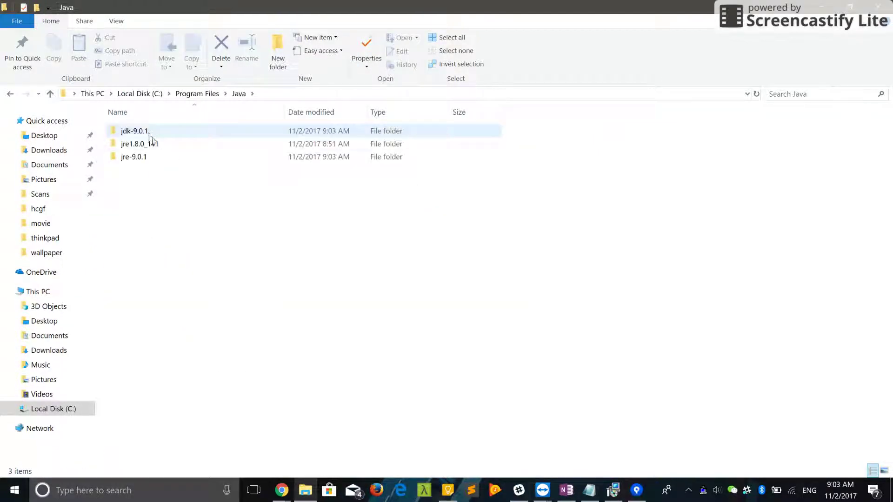
- Permanently delete the jre1.8.0_141 folder from the Java folder, granting administrator permission for the deletion
left_click(156, 146)
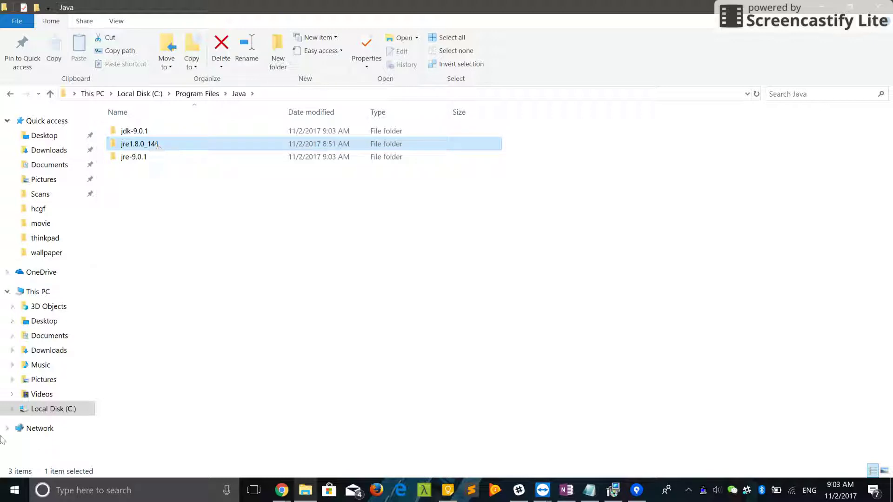
key("shift+Delete")
key("Return")
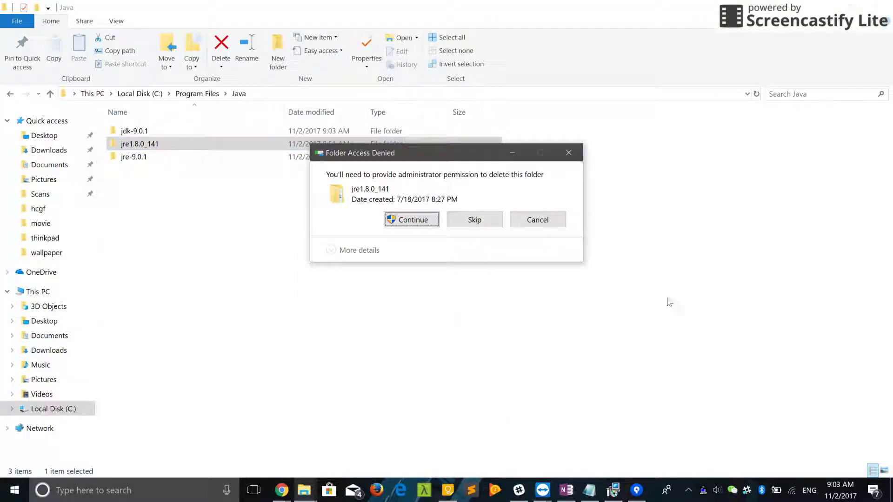
left_click(411, 221)
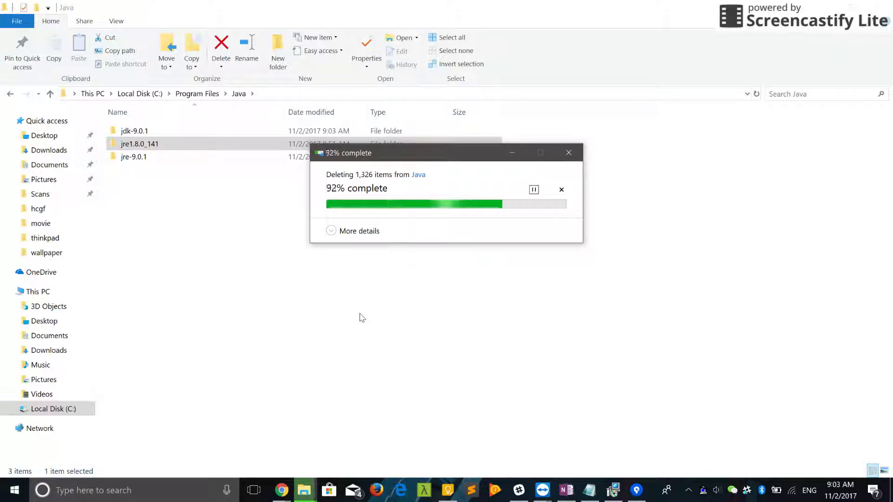
- Open the jdk-9.0.1 folder and copy its full path, C:\Program Files\Java\jdk-9.0.1
double_click(144, 135)
left_click(371, 95)
right_click(124, 96)
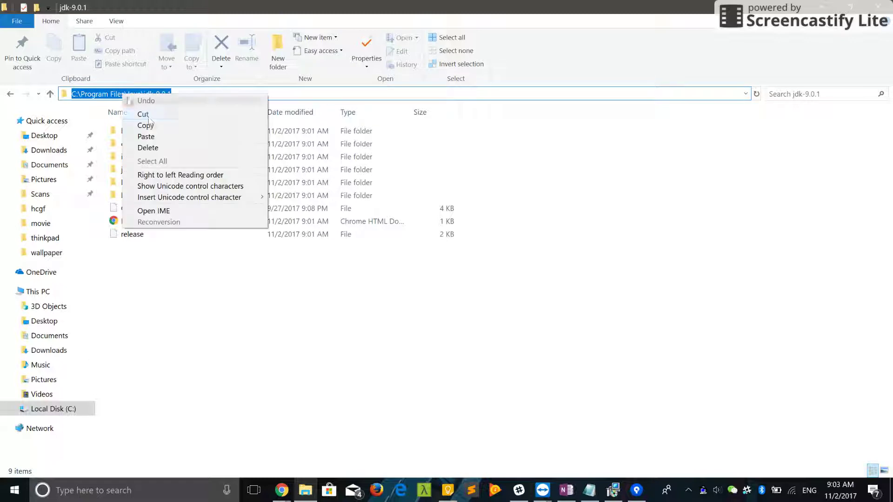
left_click(146, 125)
left_click(305, 273)
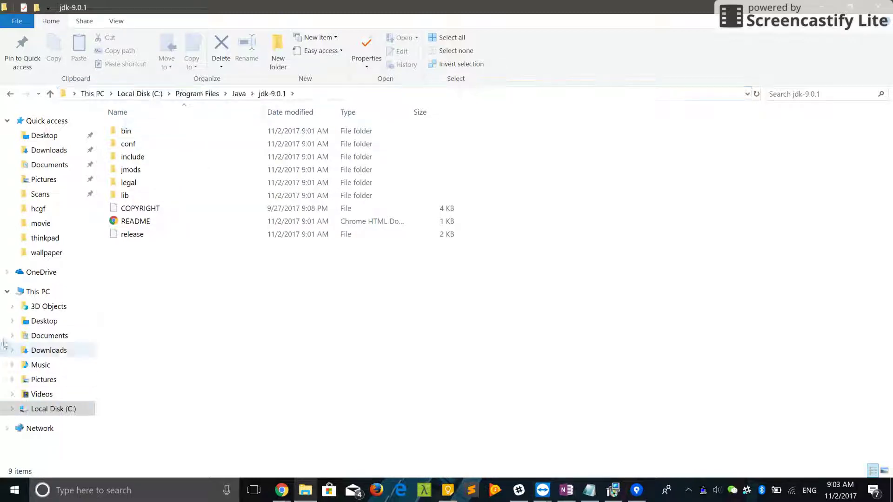
- Open the Environment Variables dialog through This PC's properties and the advanced system settings
right_click(28, 292)
left_click(65, 452)
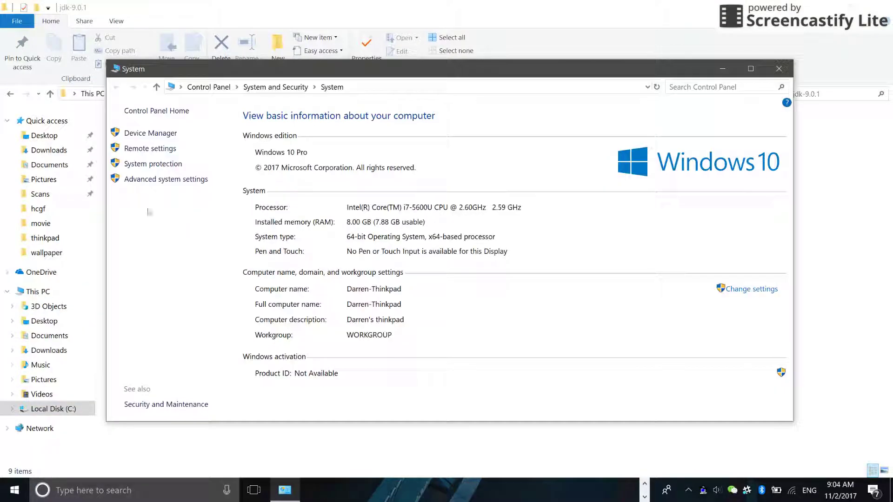
left_click(154, 180)
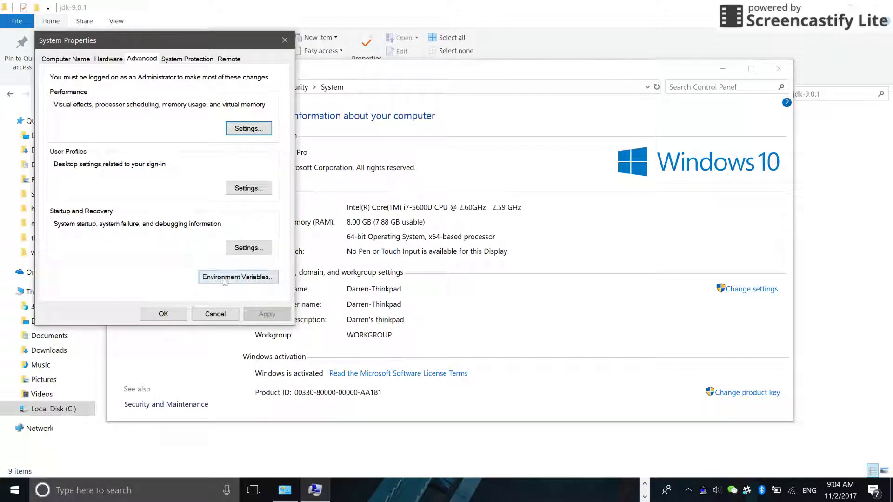
left_click(224, 278)
- Create a system variable named JAVA_HOME with the copied path C:\Program Files\Java\jdk-9.0.1 as its value
left_click(476, 382)
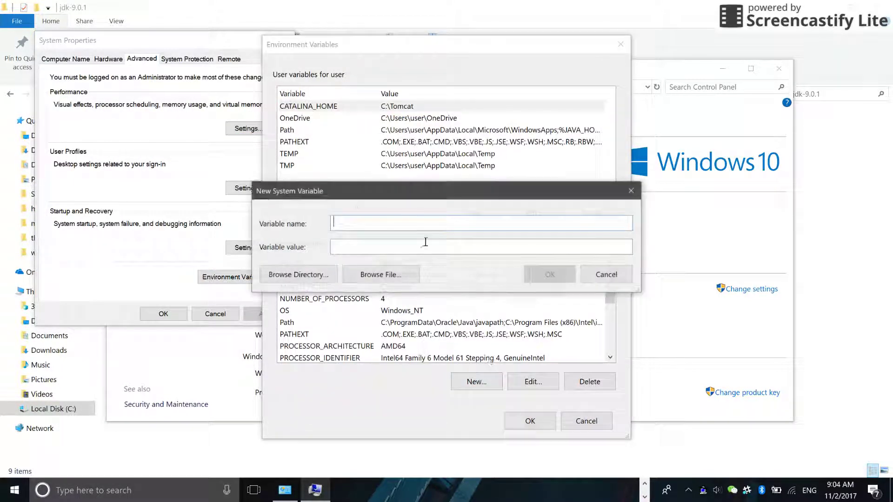
key("Caps_Lock")
type("JAVA_HOME")
left_click(396, 249)
key("ctrl+v")
left_click(556, 275)
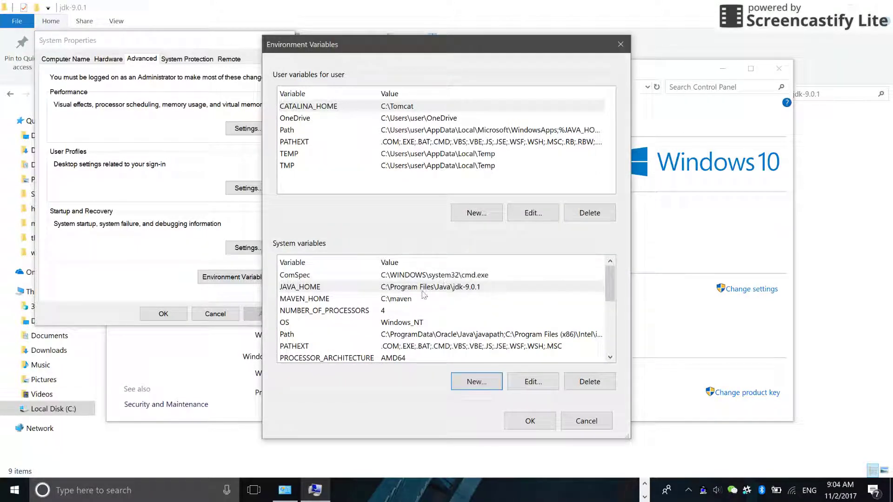
- Add the entry %JAVA_HOME%\bin to the end of the system Path variable
left_click(410, 303)
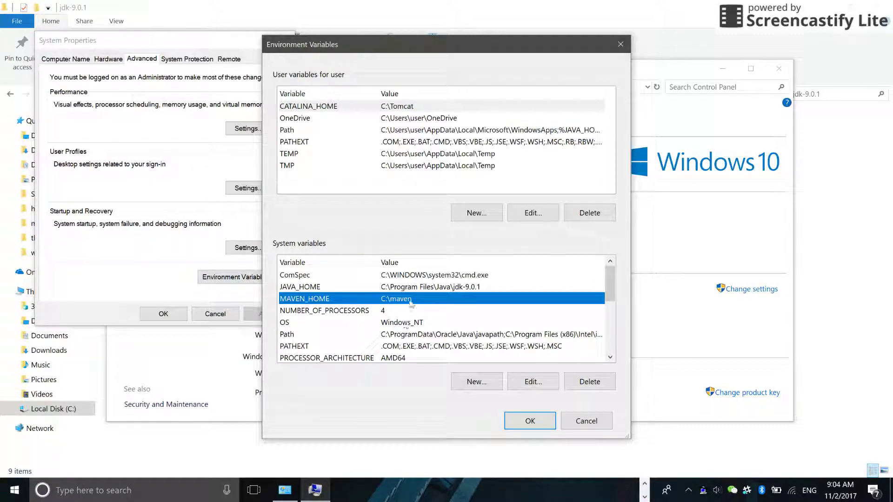
scroll(411, 303, "down", 1)
double_click(431, 300)
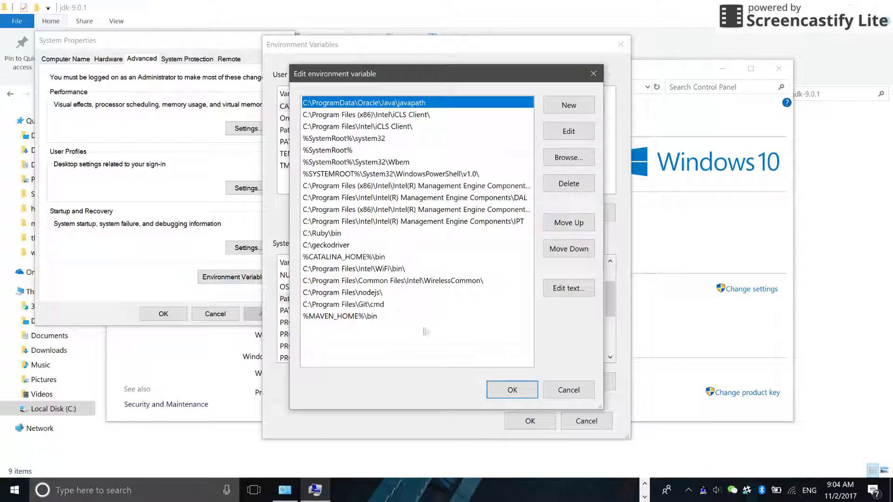
double_click(368, 329)
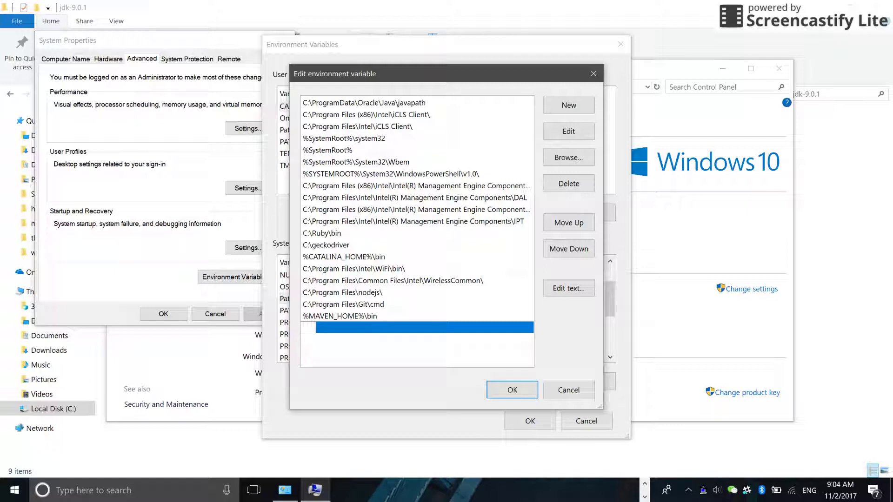
key("Caps_Lock")
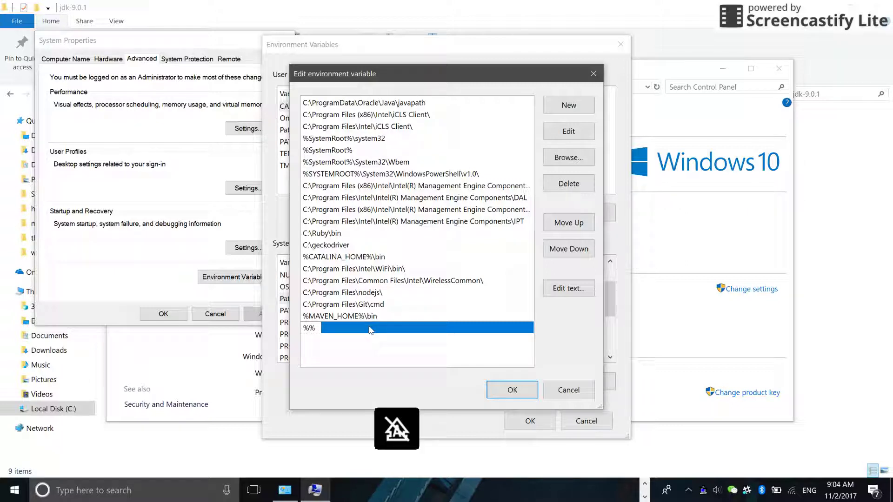
type("ja")
key("BackSpace")
type("AVA")
type("_HOME")
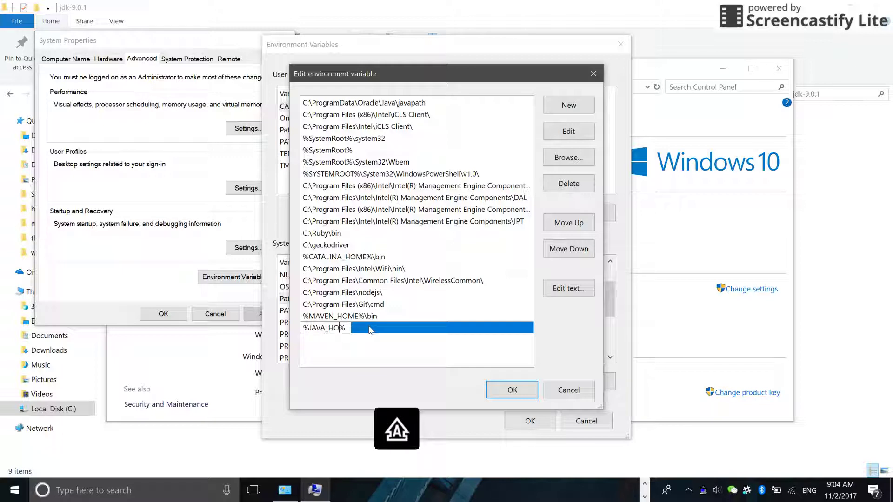
key("Caps_Lock")
type("\\bin")
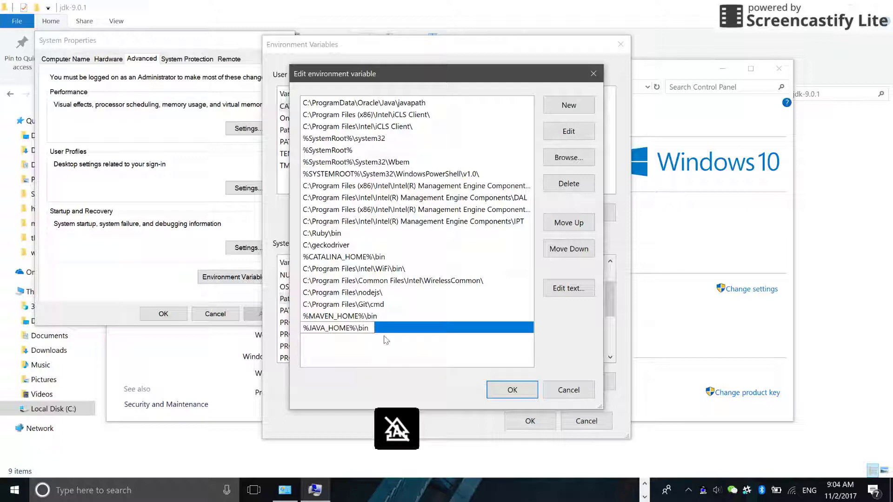
key("Return")
left_click(512, 390)
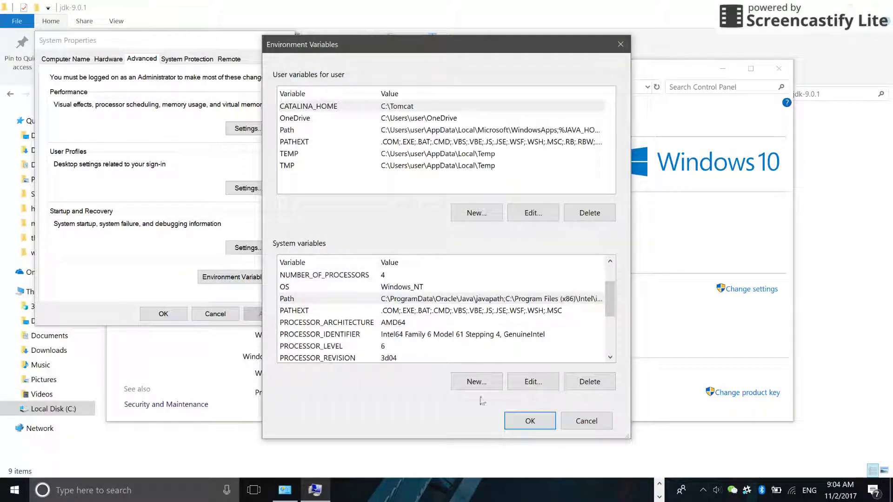
- Save the environment variable changes and close the System Properties dialog and the System window
left_click(523, 423)
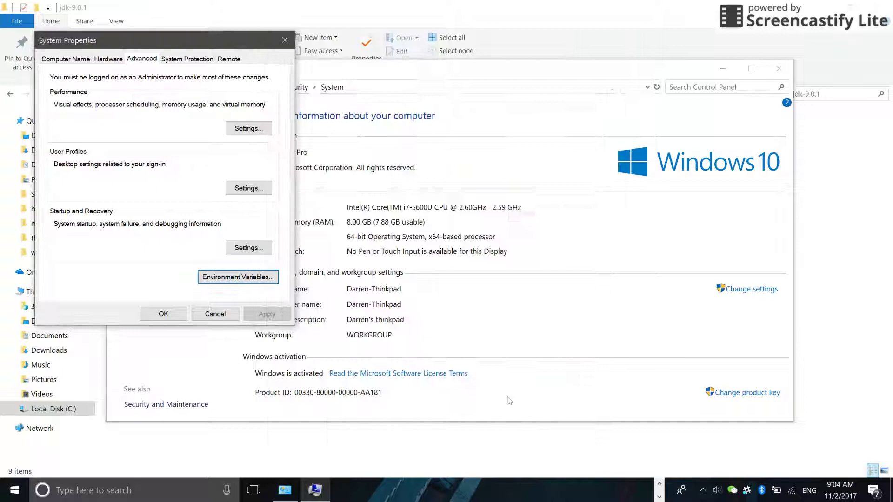
left_click(162, 314)
left_click(779, 69)
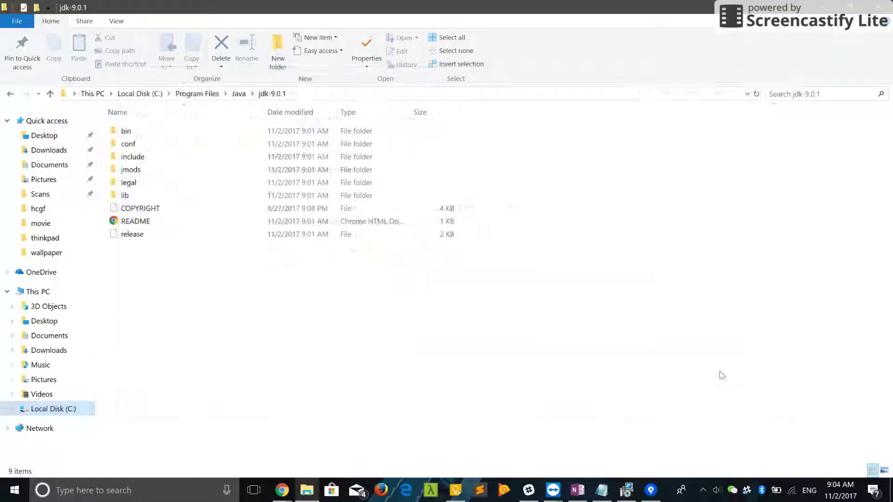
- Open Cmder and run java and mvn --version to test the Java and Maven setup
left_click(421, 490)
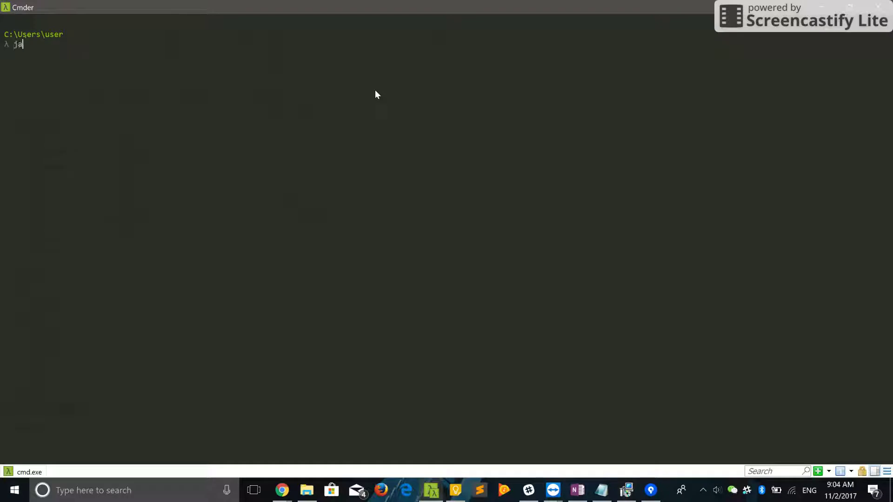
type("java")
key("Return")
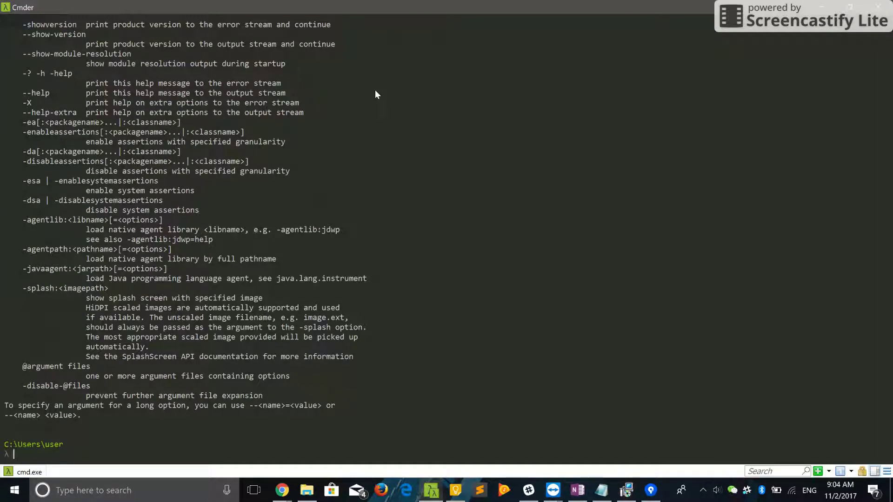
type("mvn --version")
key("Return")
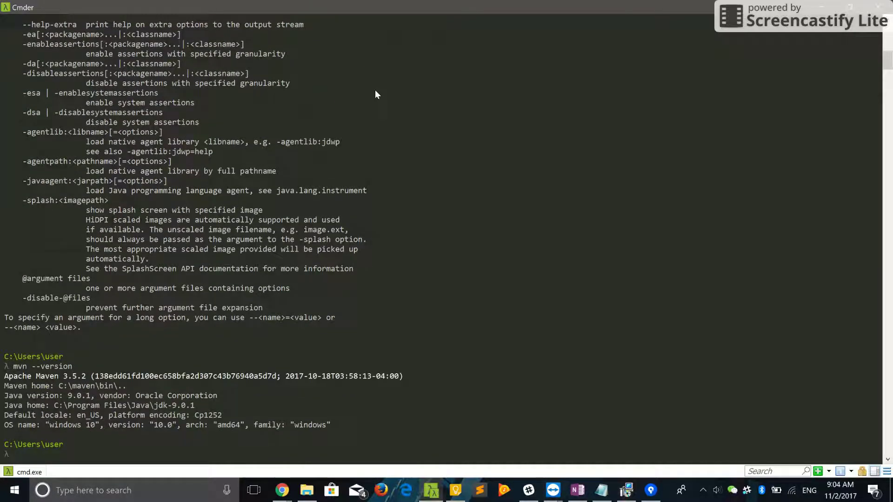
- Leave the console, switch to SourceTree and close its window
key("alt+Tab")
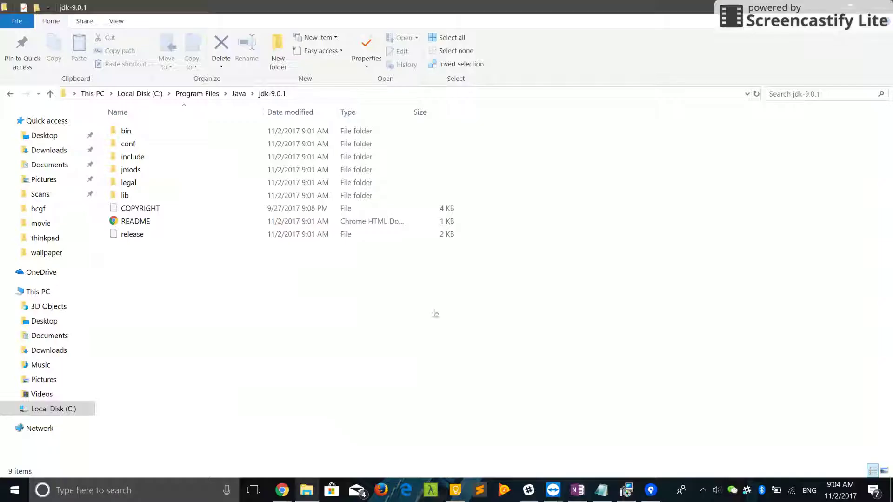
left_click(649, 493)
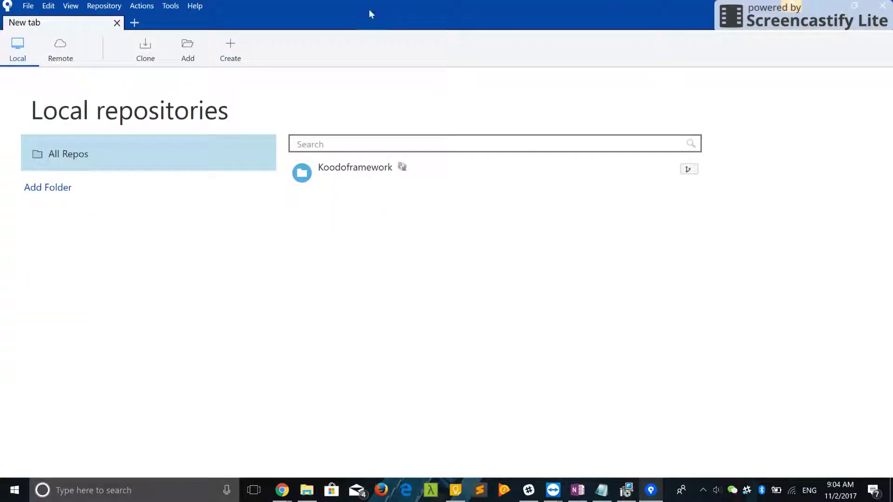
left_click(883, 5)
- Open the Downloads folder in File Explorer and launch the eclipse-inst-win64 installer
mouse_move(284, 497)
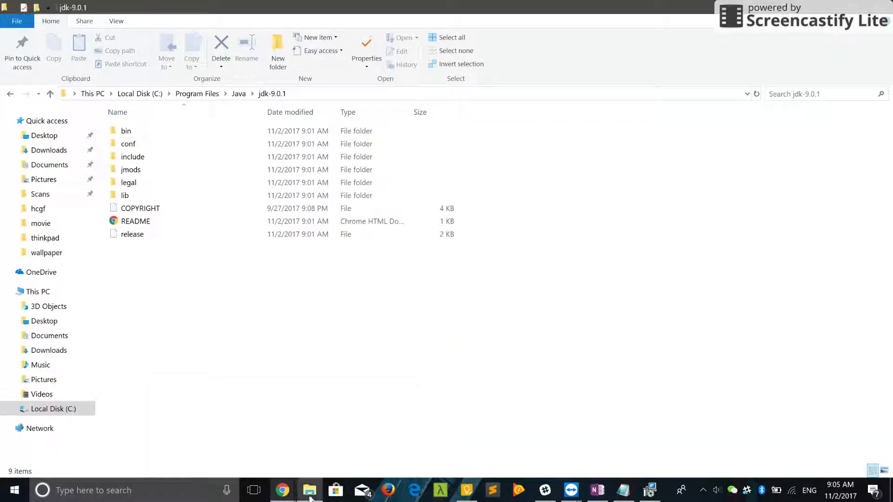
left_click(55, 150)
left_click(279, 158)
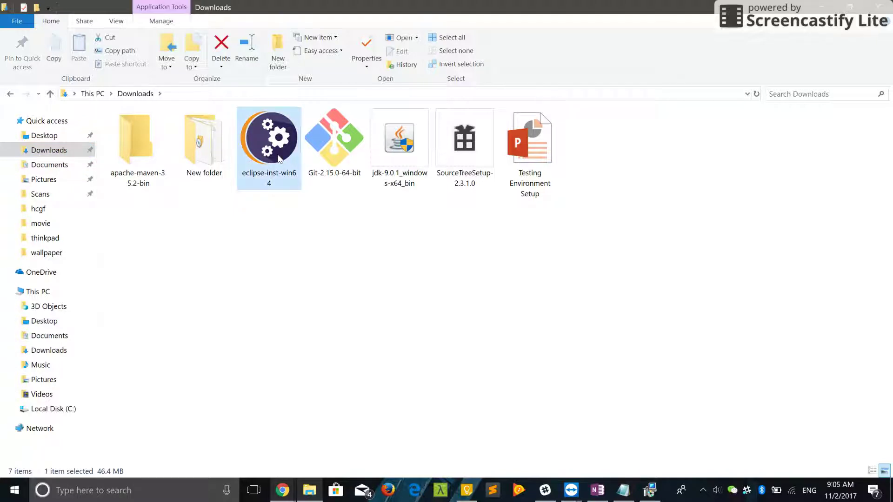
double_click(279, 158)
- Bring up the completed JDK 9.0.1 installer and close it
left_click(649, 492)
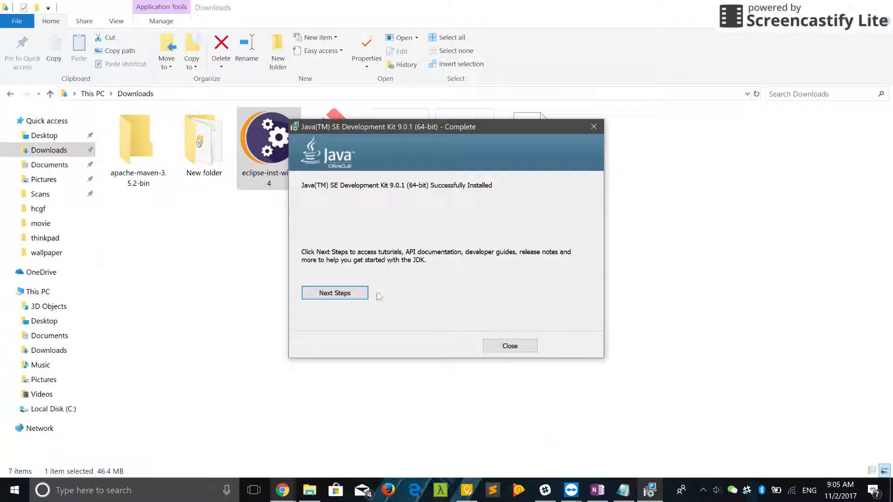
left_click(511, 347)
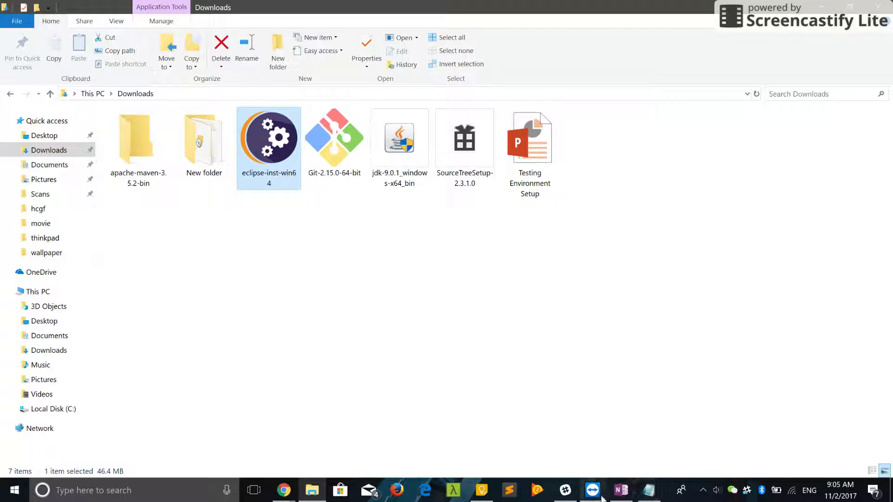
left_click(599, 362)
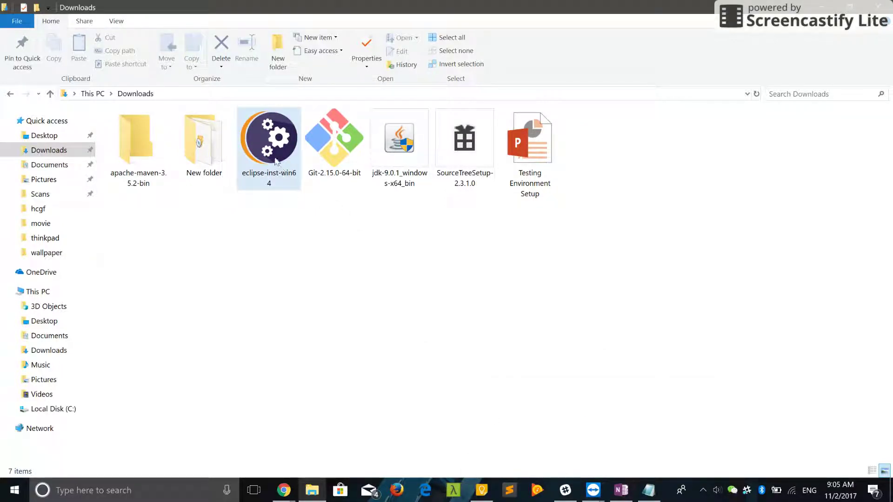
mouse_move(647, 497)
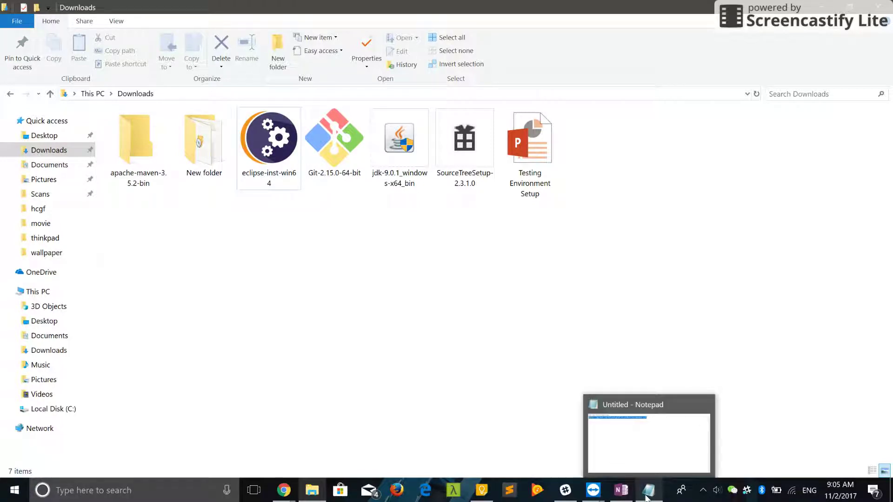
- Open Cmder and use the Eclipse installer to install Eclipse IDE for Java Developers into C:\Users\user\eclipse\java-oxygen
left_click(453, 490)
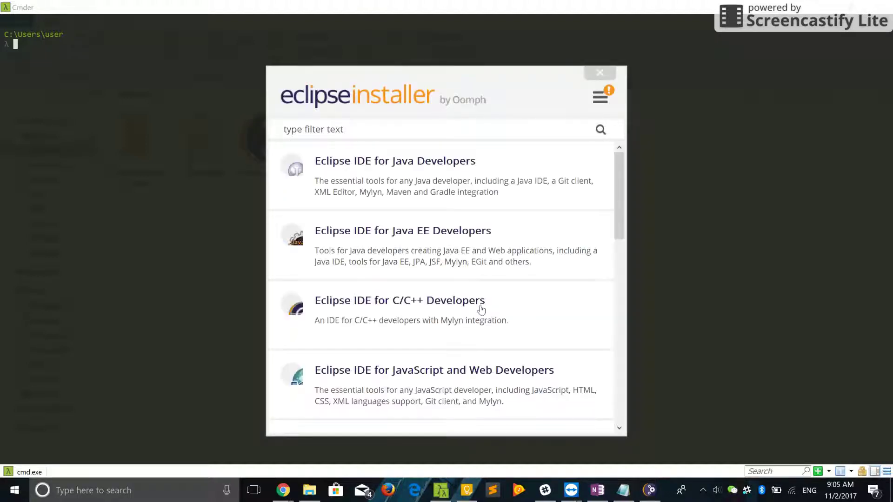
left_click(420, 181)
left_click(466, 334)
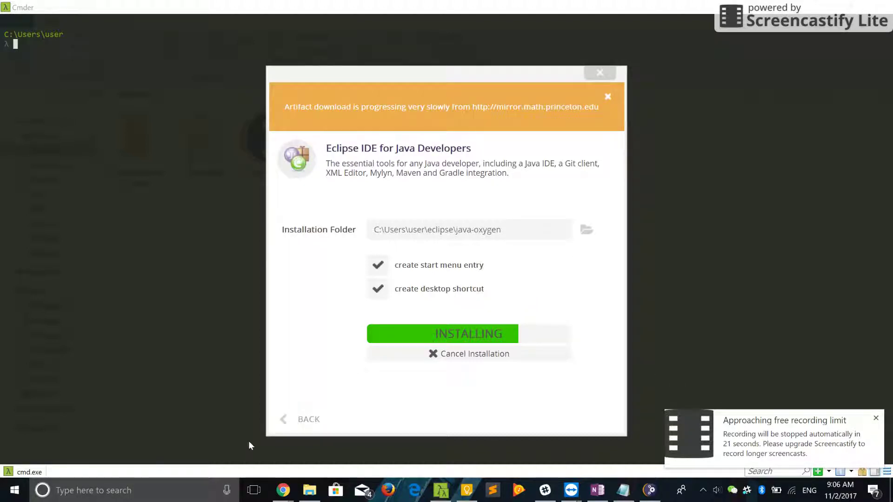
mouse_move(281, 493)
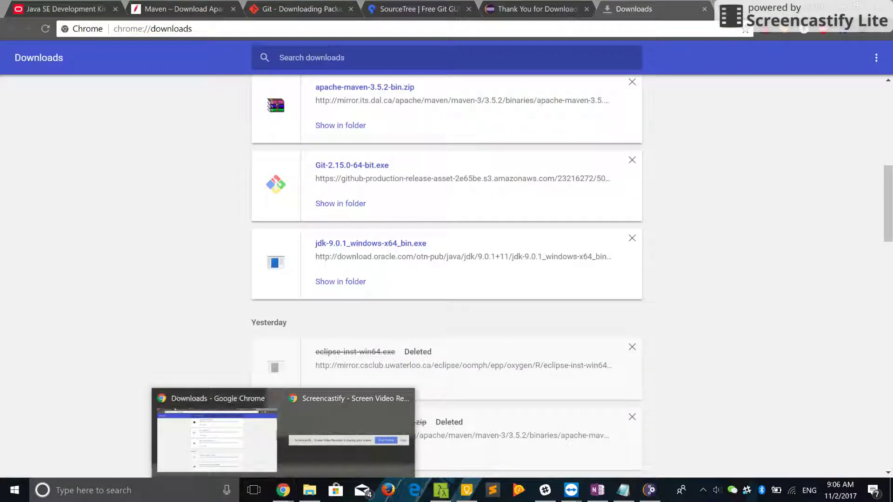
mouse_move(316, 477)
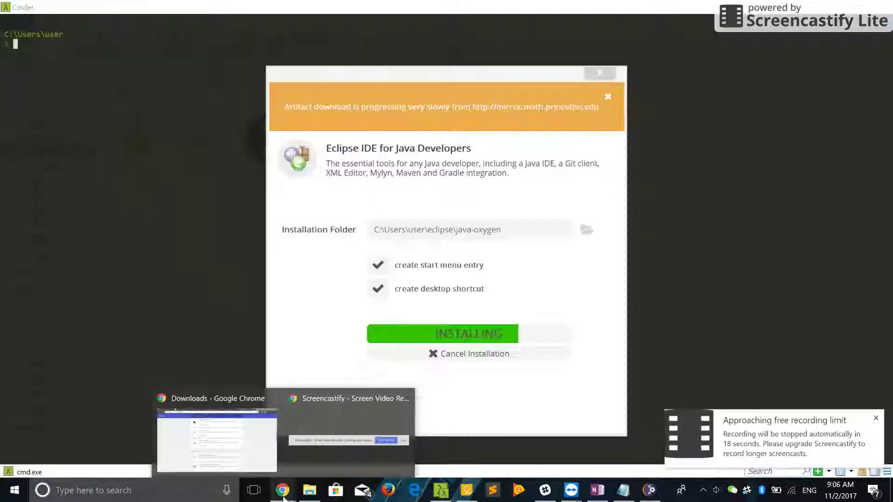
left_click(218, 417)
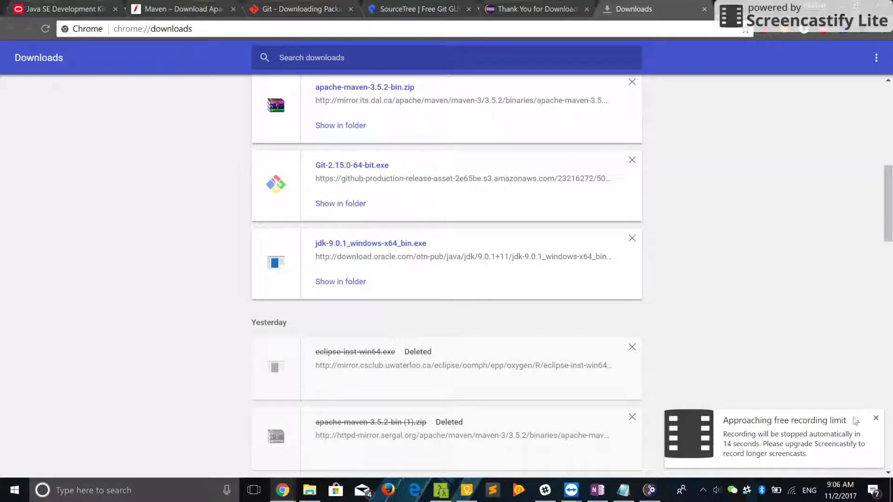
left_click(764, 33)
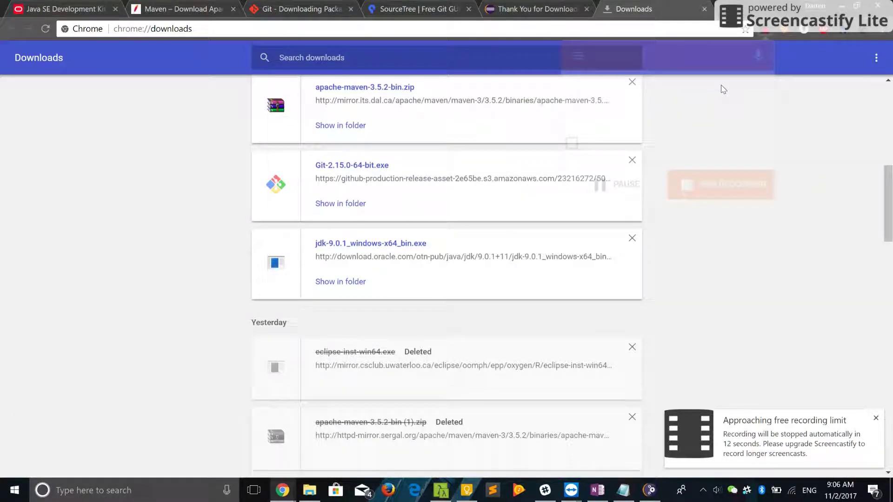